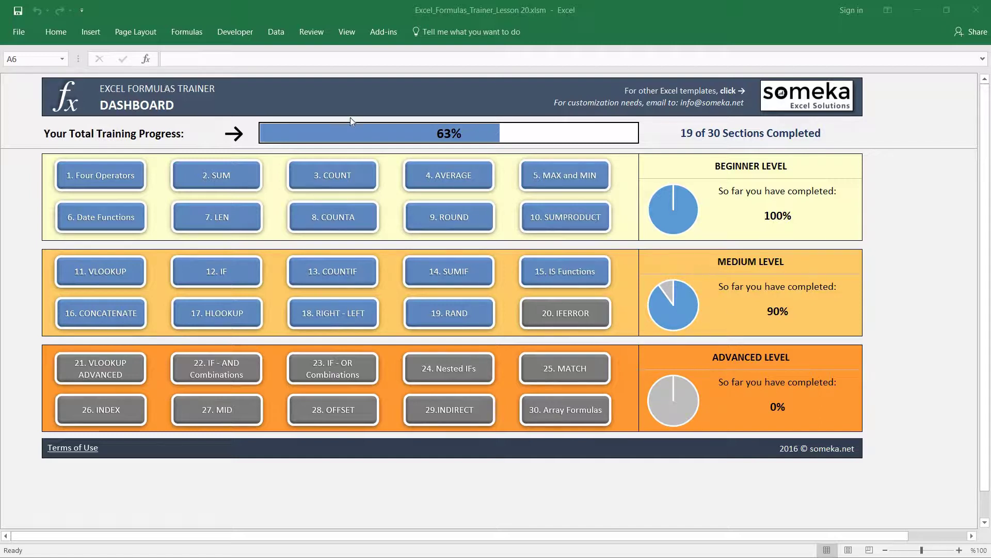
Open the 20. IFERROR lesson sheet from the trainer dashboard
click(559, 313)
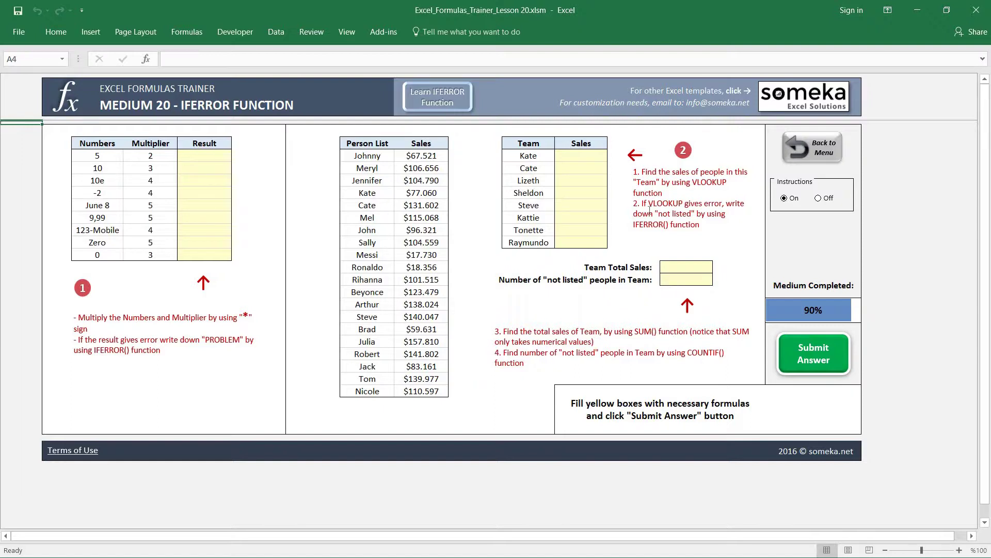
click(204, 157)
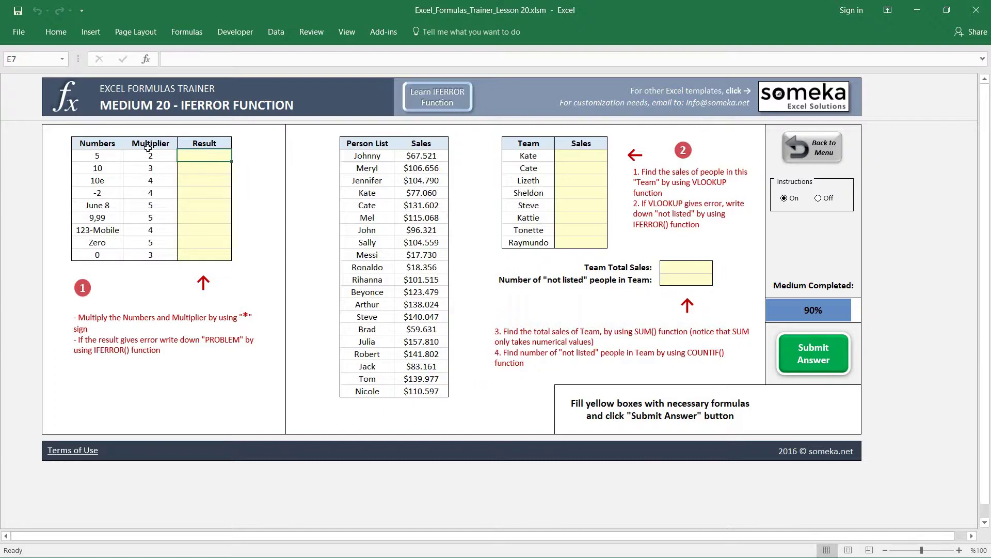
click(102, 157)
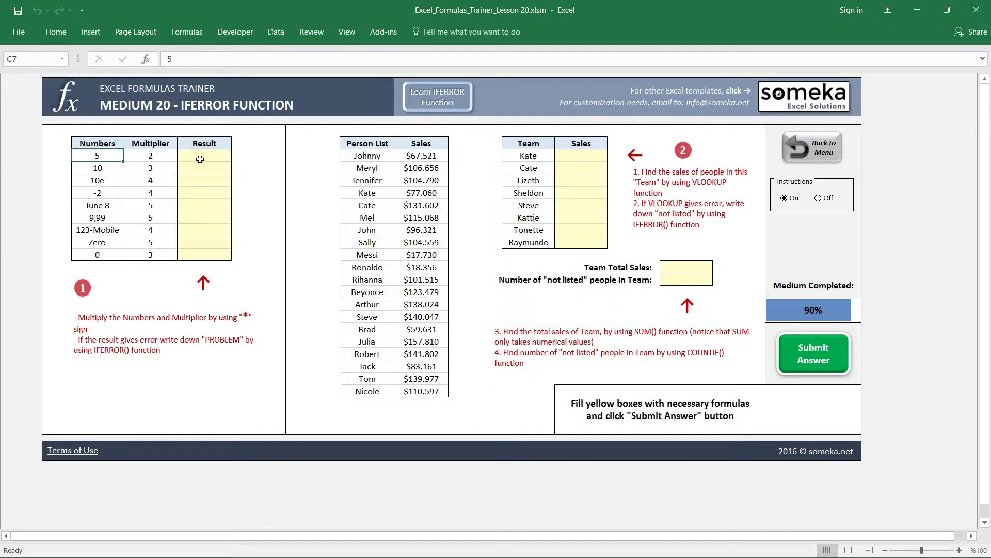
click(201, 160)
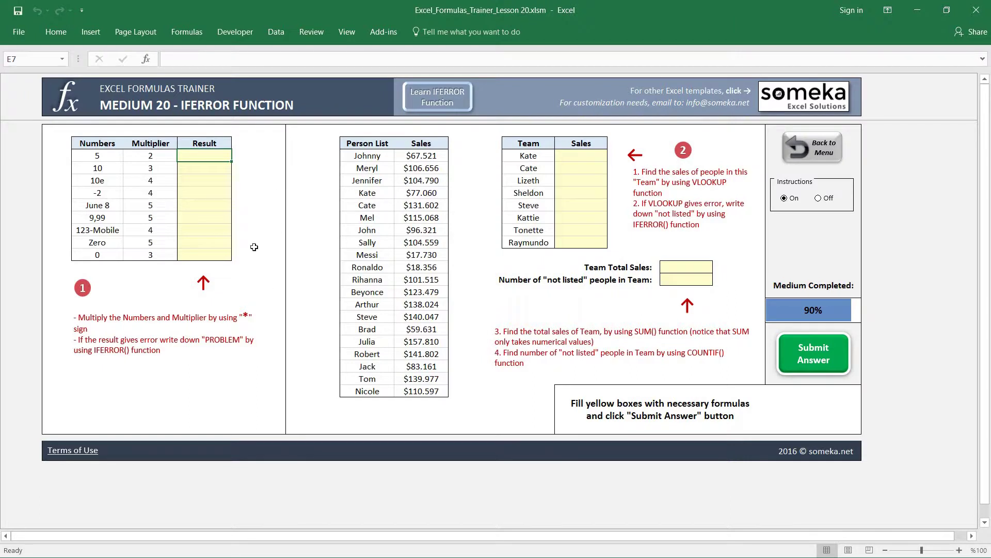
text(=)
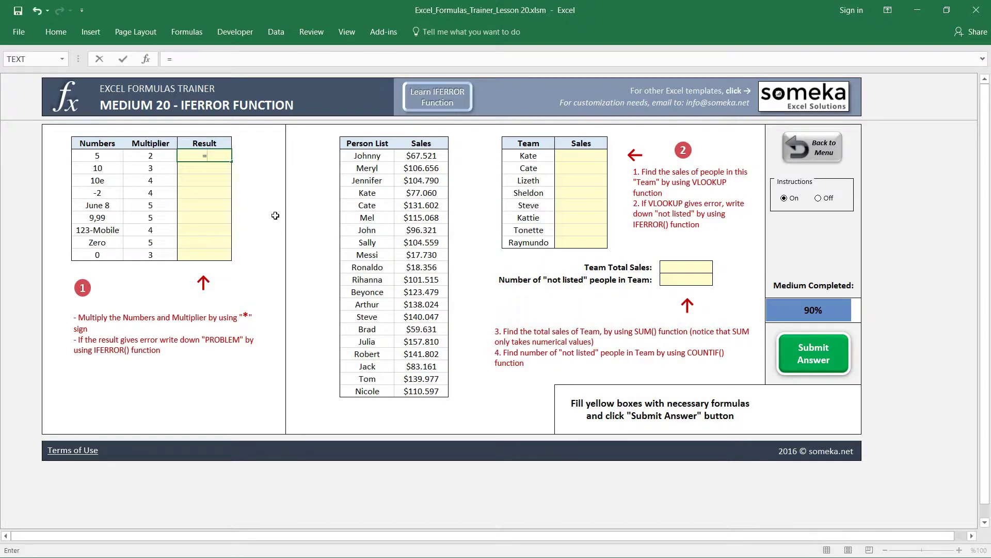
Enter =C7*D7 in E7 to multiply Number by Multiplier
key(Left)
key(Left)
text(*)
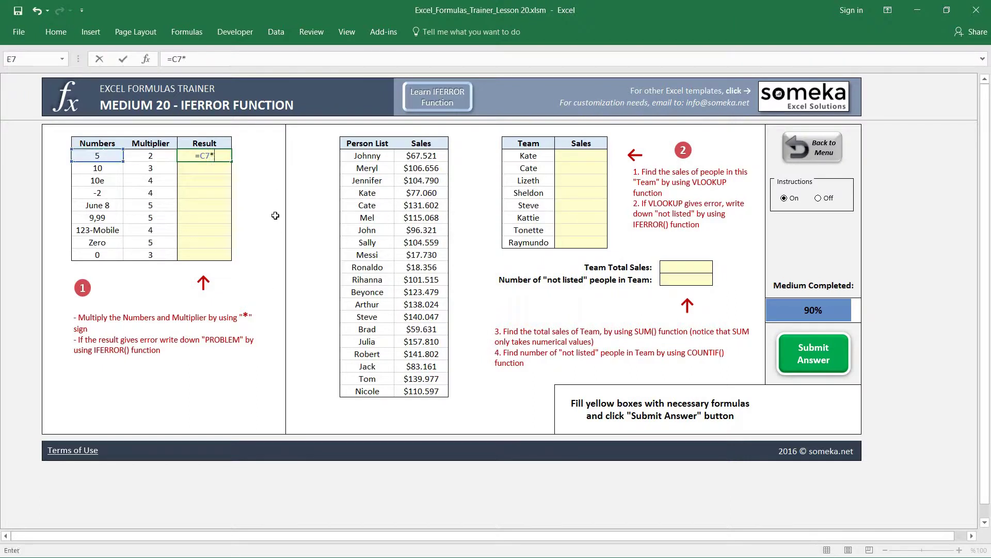
key(Left)
key(ctrl+Return)
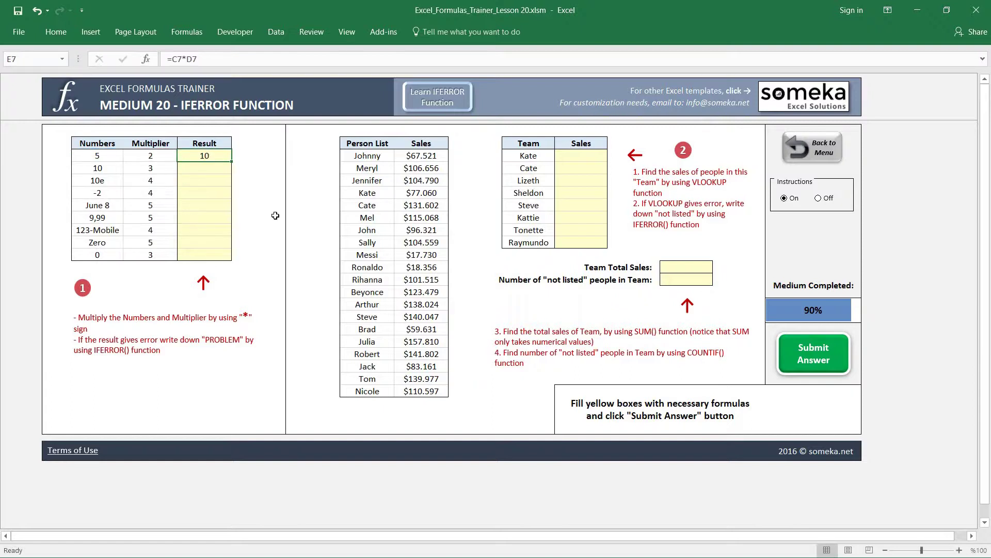
Paste the formula into E8:E15 as formulas only, showing 10, 30, -8, 50, 0 and #VALUE! errors
key(ctrl+c)
key(shift+Down)
key(shift+Down)
key(shift+Down)
key(shift+Down)
key(shift+Down)
key(shift+Down)
key(shift+Down)
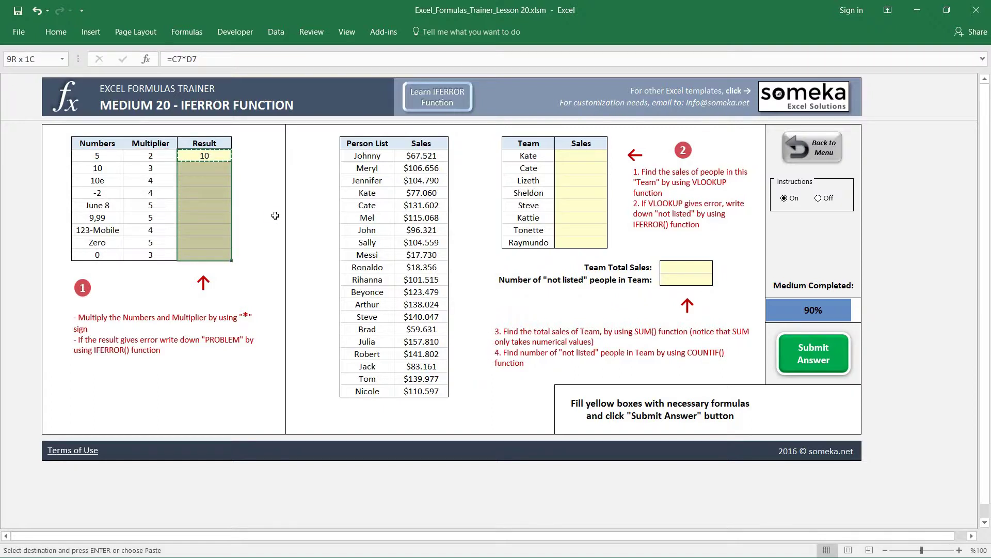
key(ctrl+alt+v)
key(f)
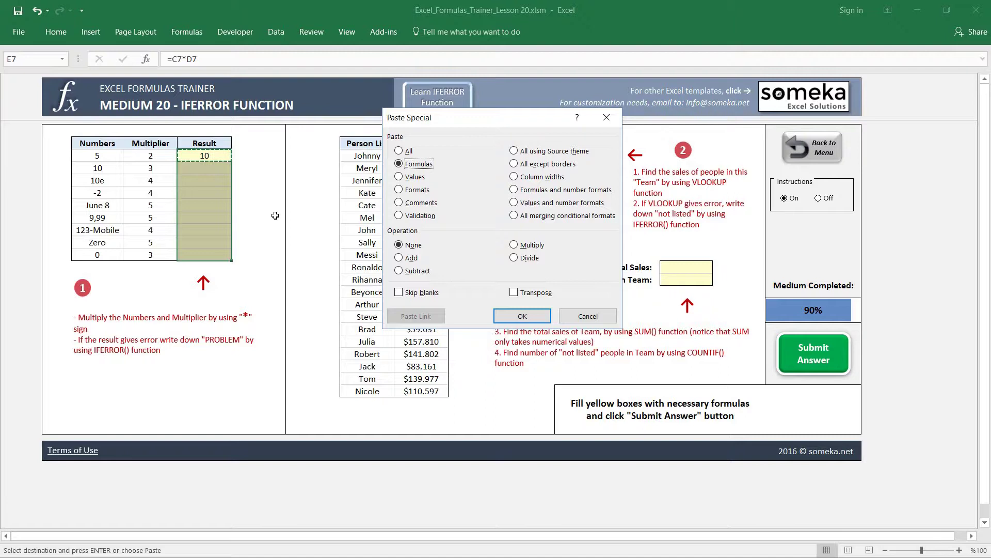
key(Return)
key(Down)
key(Down)
key(Escape)
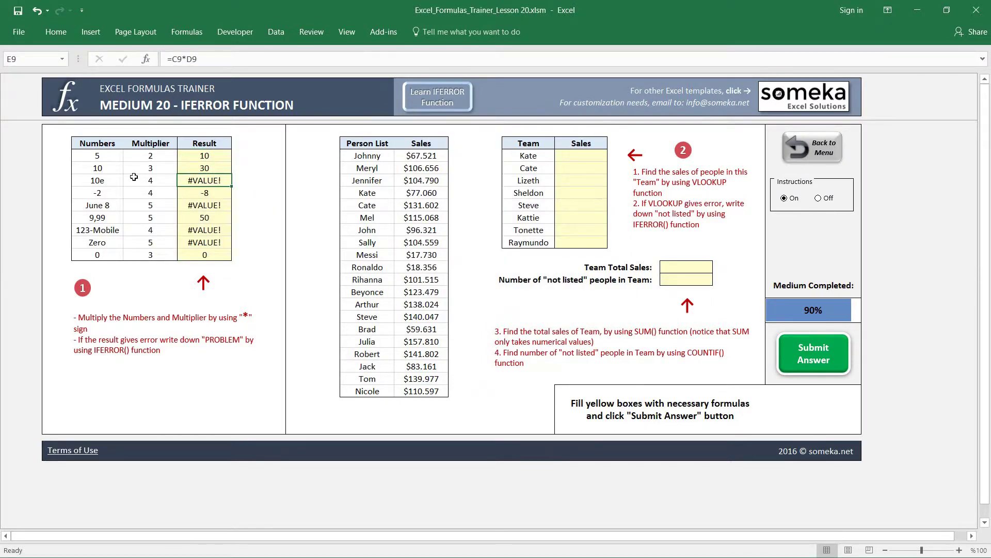
click(102, 181)
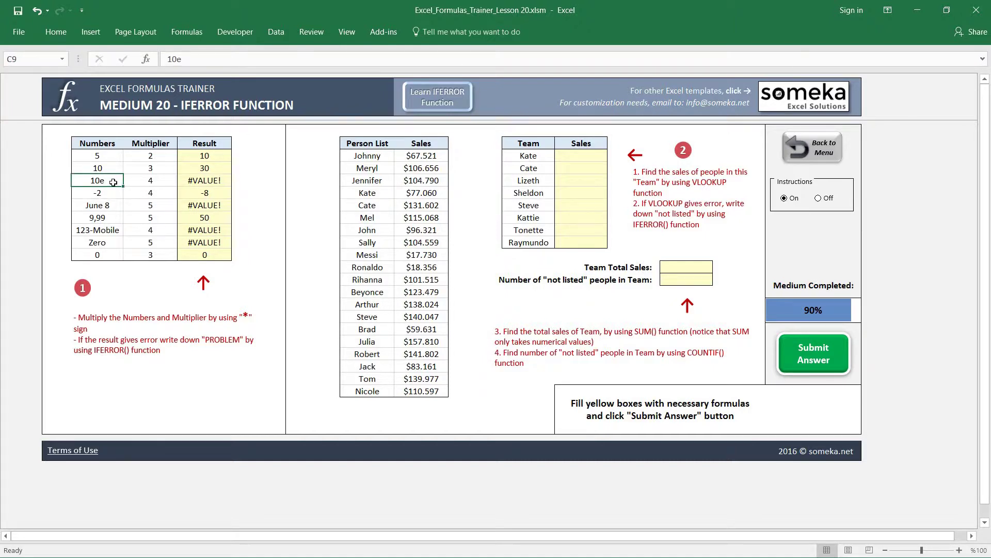
click(111, 206)
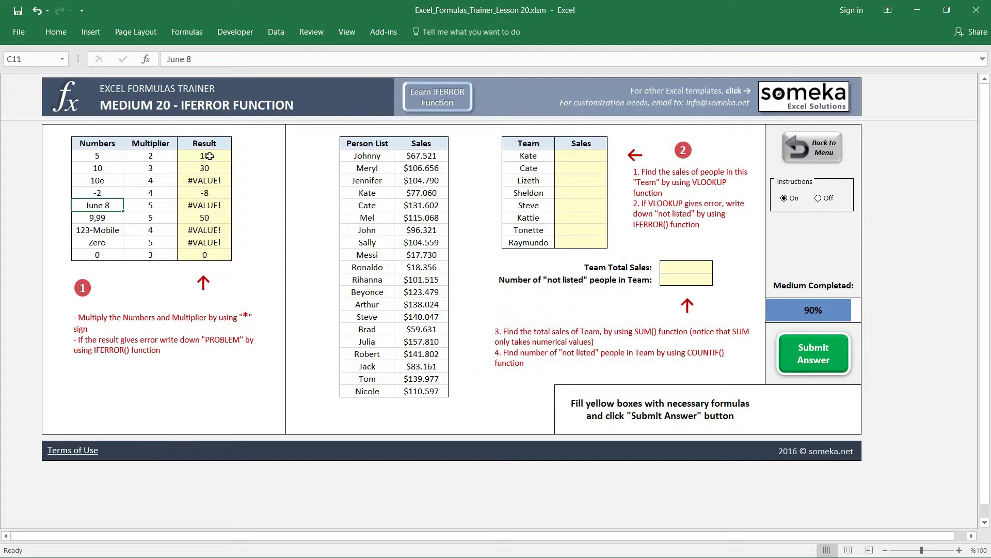
drag(209, 156, 214, 254)
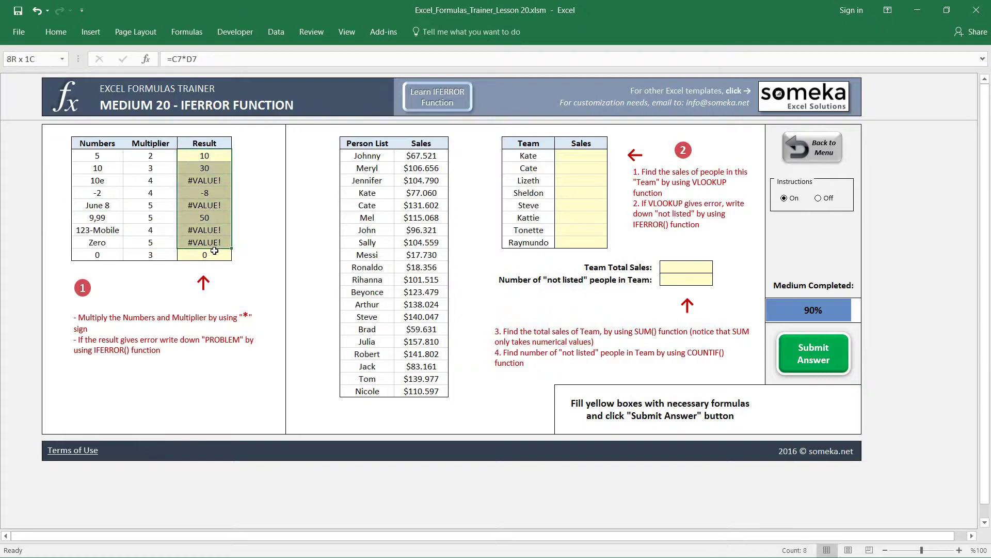
click(205, 156)
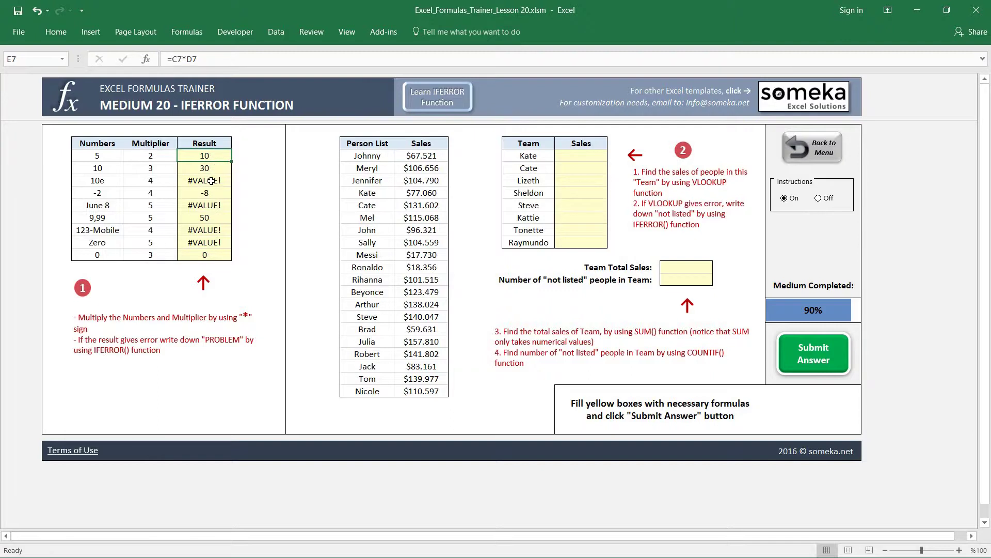
click(213, 180)
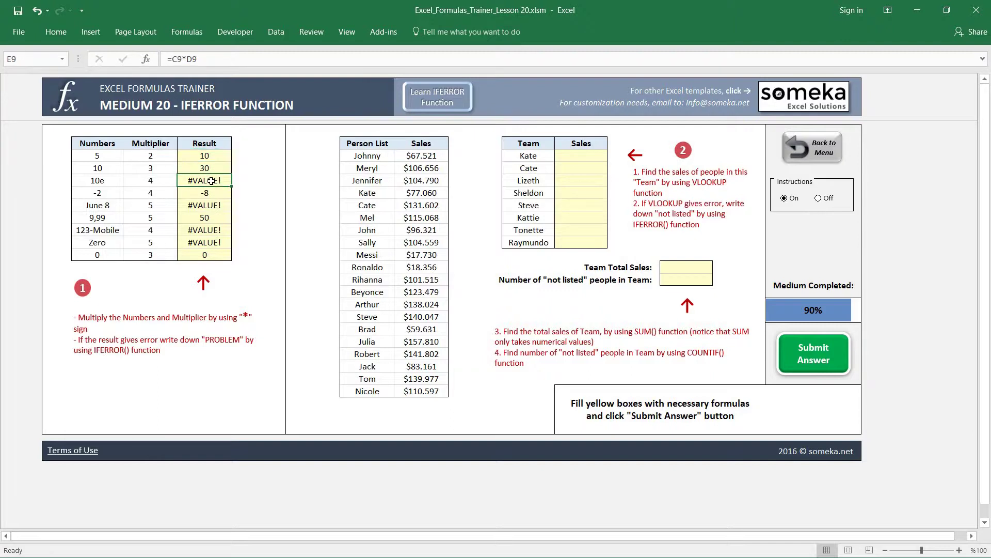
click(205, 155)
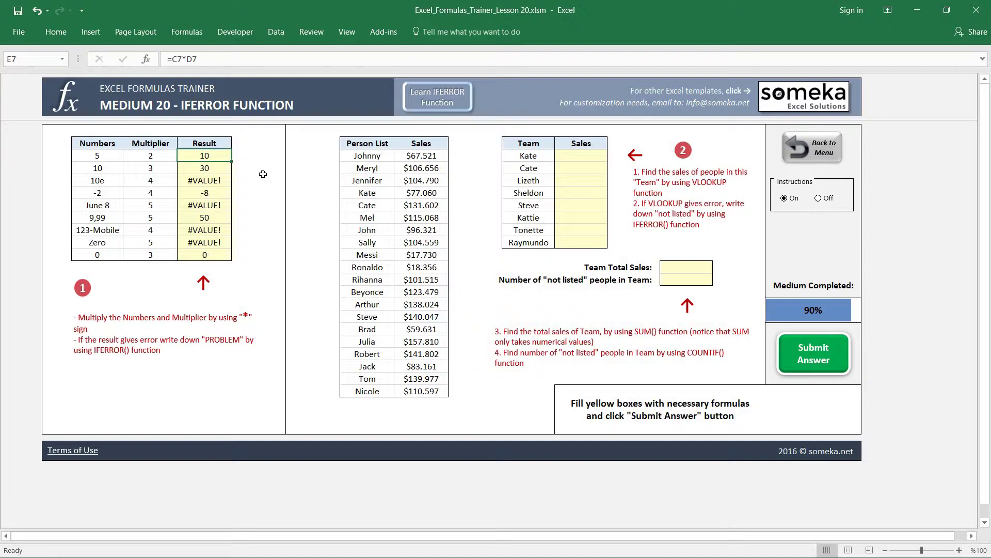
click(217, 181)
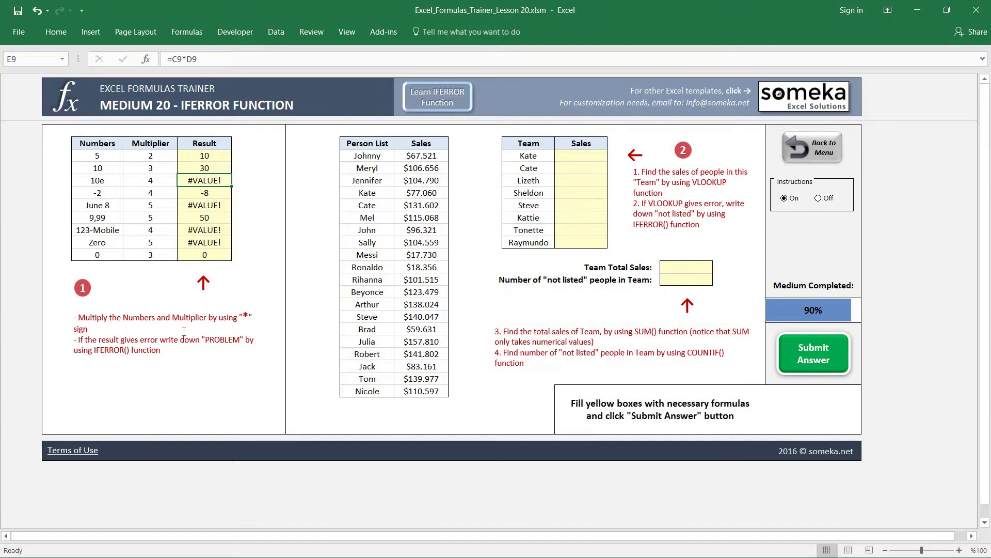
click(204, 155)
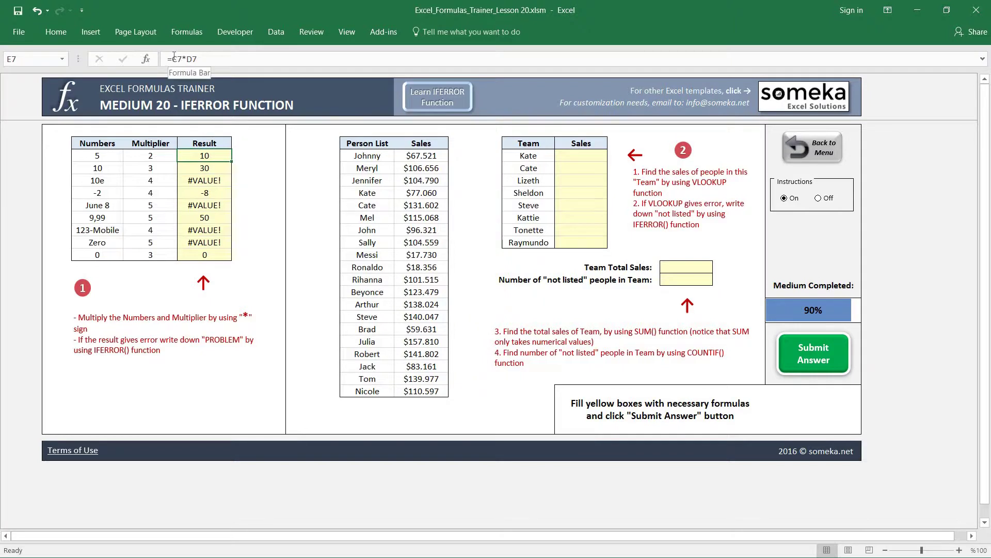
click(172, 60)
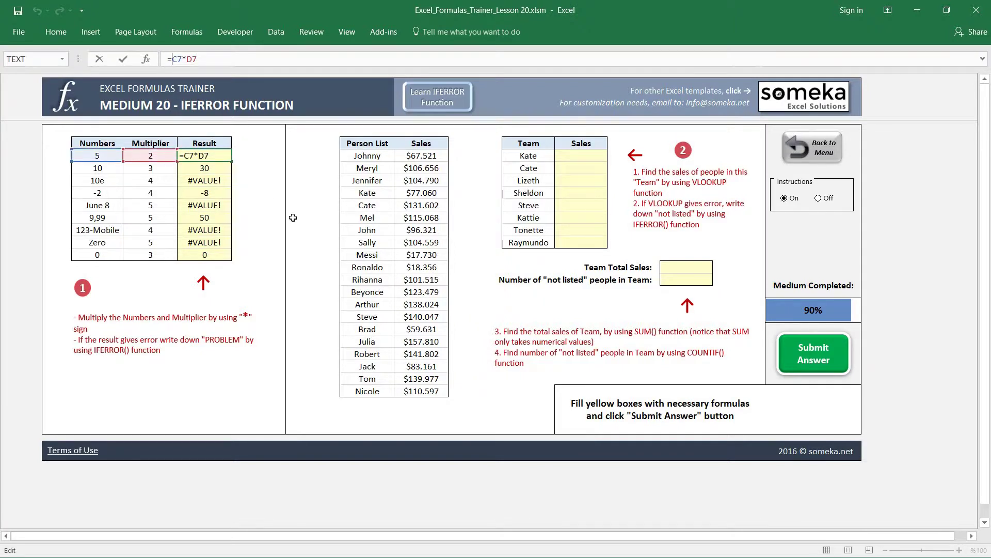
text(IF()
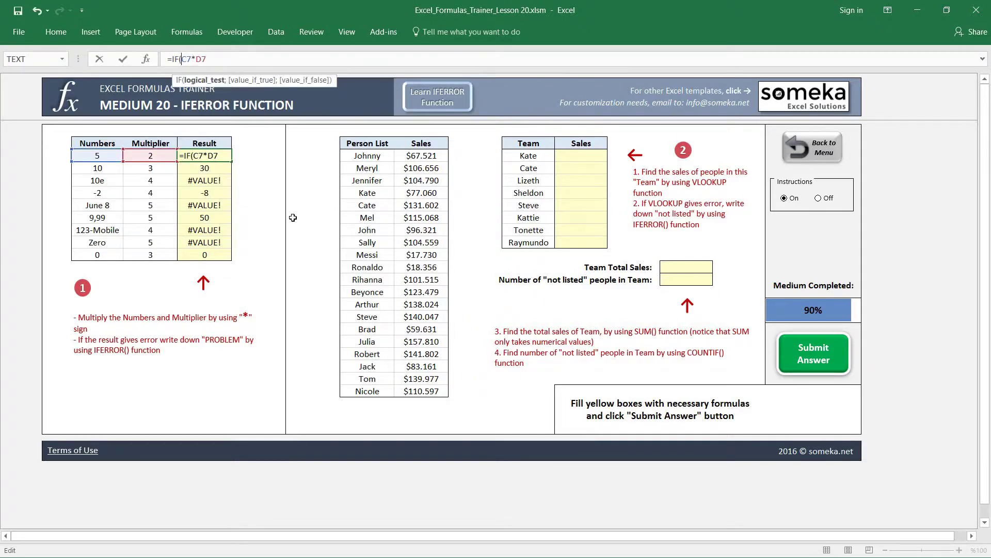
Change E7 to =IFERROR(C7*D7;"error"), still showing 10, and copy it
key(BackSpace)
text(E)
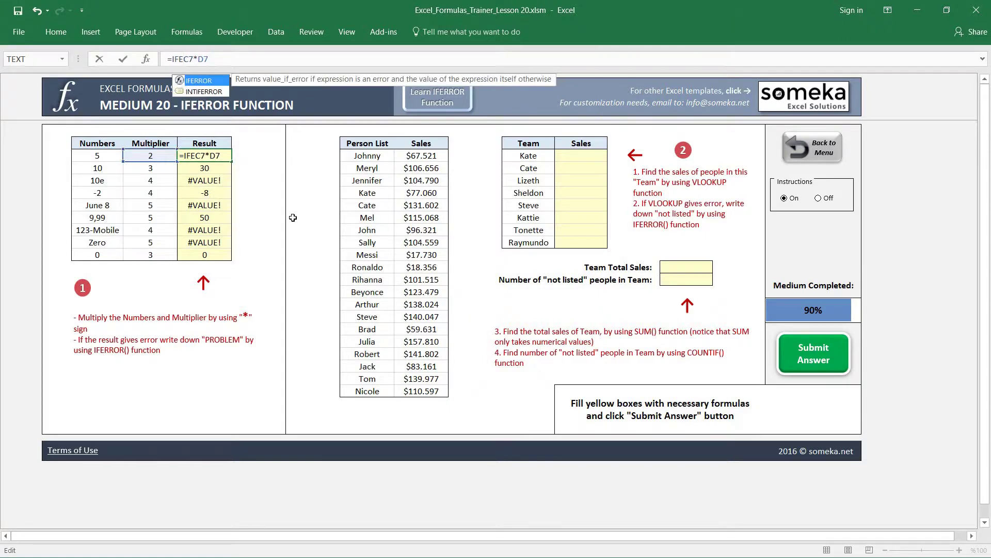
text(RROR()
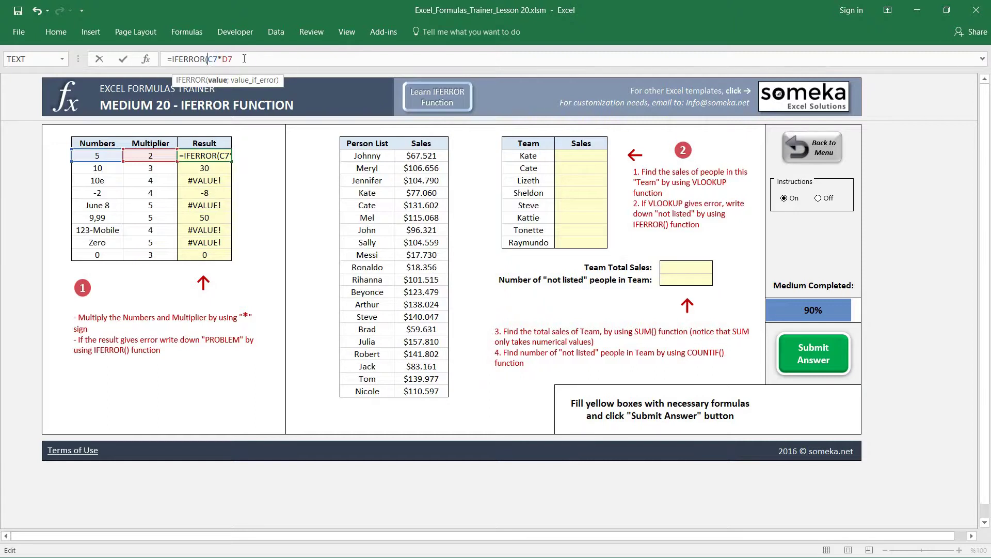
text(;)
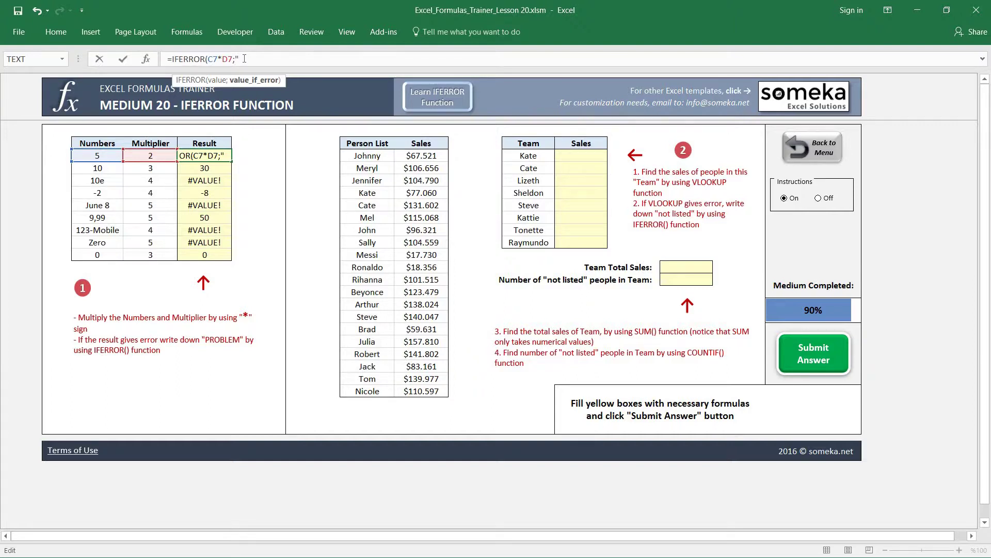
text(rro)
text(r")
key(Return)
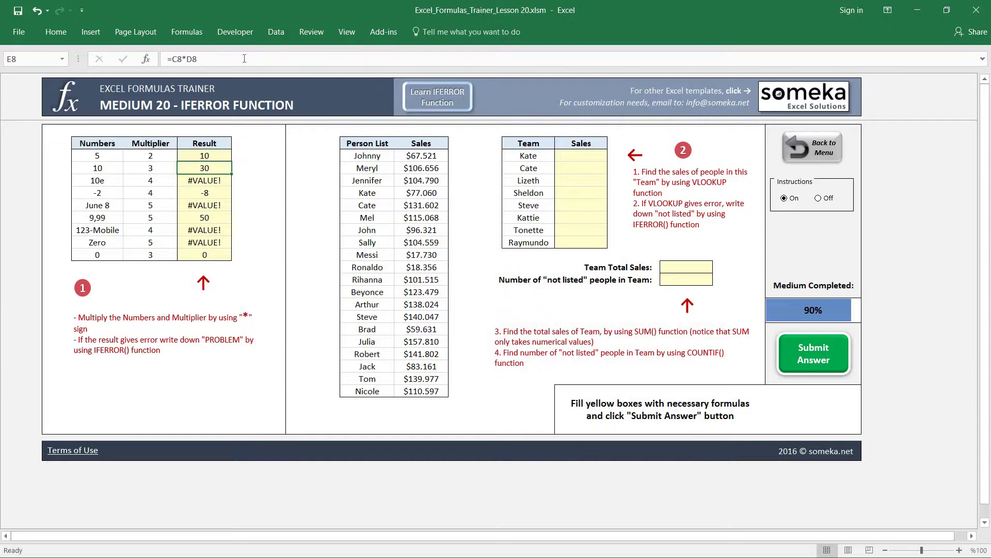
key(Up)
key(ctrl+c)
Paste E7's IFERROR formula into E7:E15 as formulas only, replacing #VALUE! with 'error'
key(shift+Down)
key(shift+Down)
key(shift+Down)
key(shift+Down)
key(shift+Down)
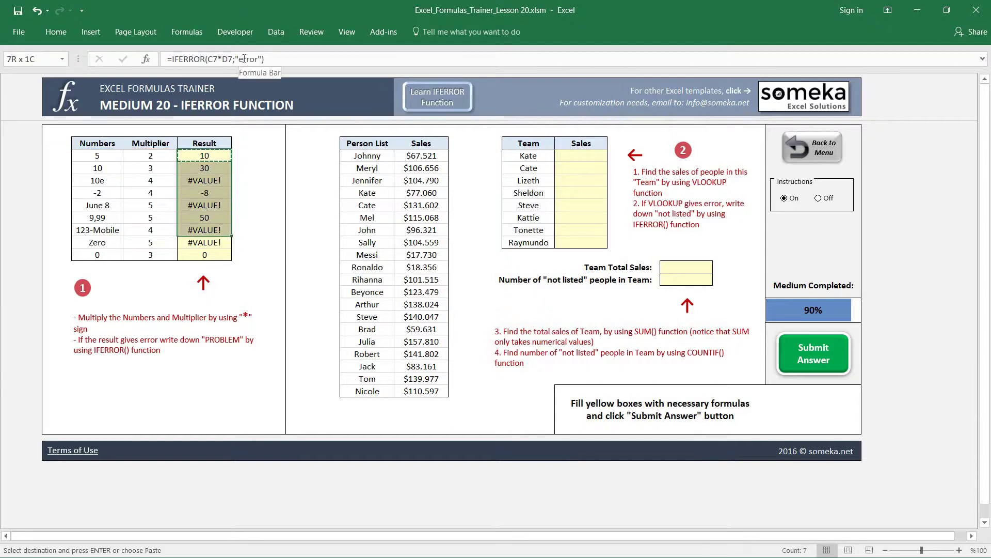
key(shift+Down)
key(shift+Down)
key(ctrl+alt+v)
key(f)
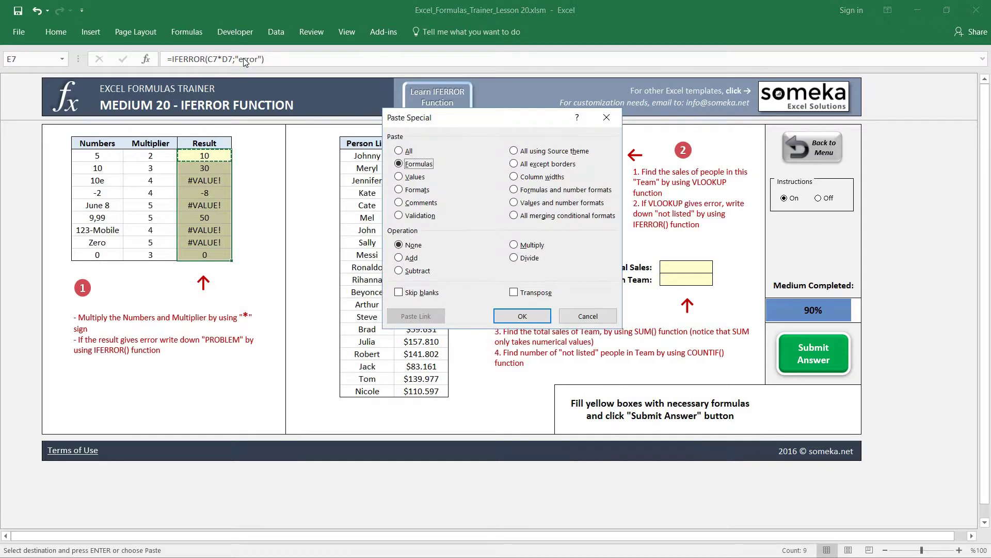
key(Return)
key(Down)
key(Down)
key(Down)
key(Down)
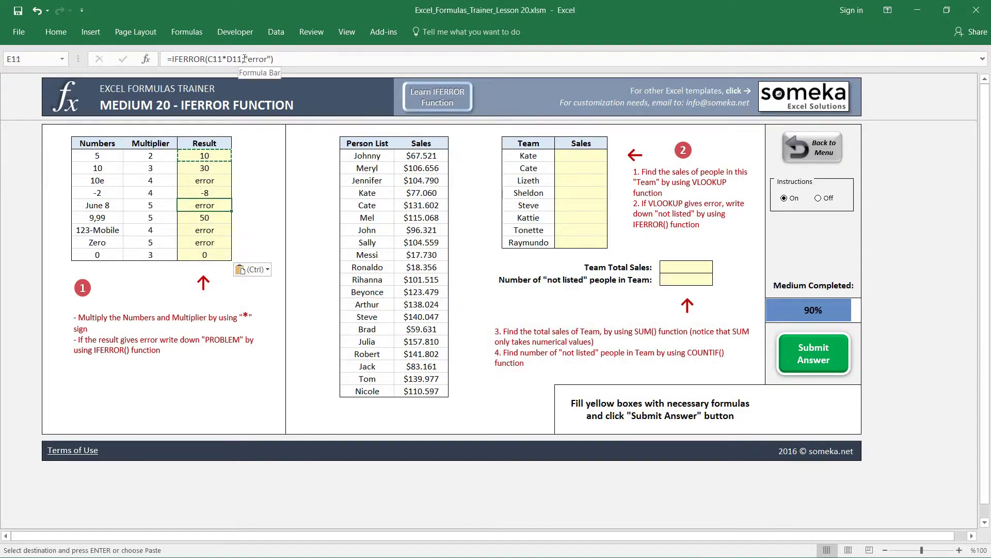
key(Down)
key(Down)
key(Down)
key(Up)
key(Up)
key(Up)
key(Up)
key(Up)
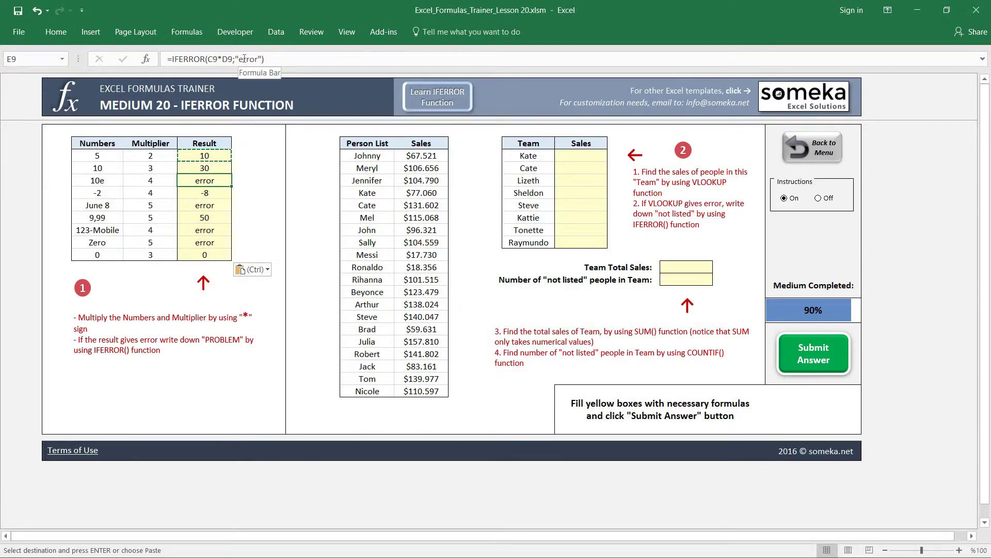
key(Escape)
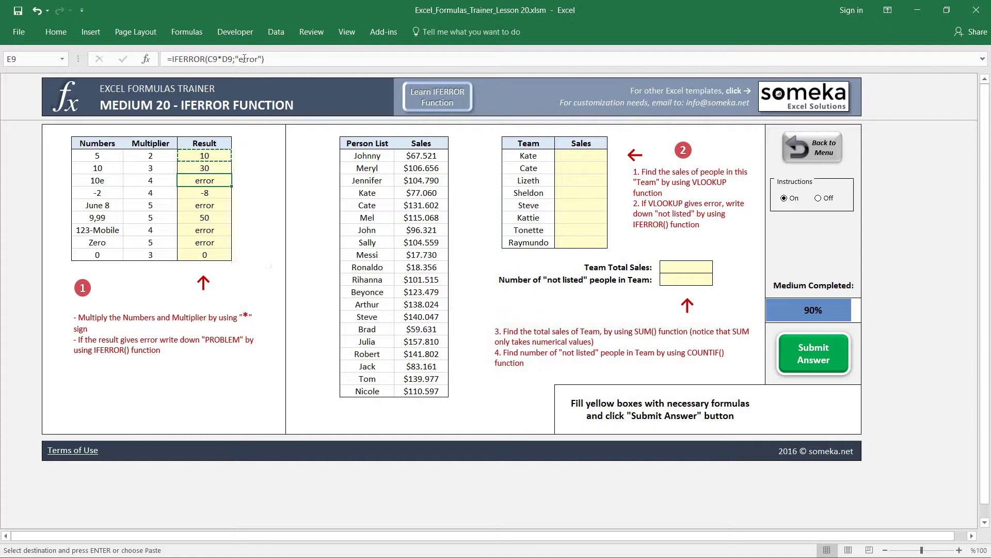
key(Escape)
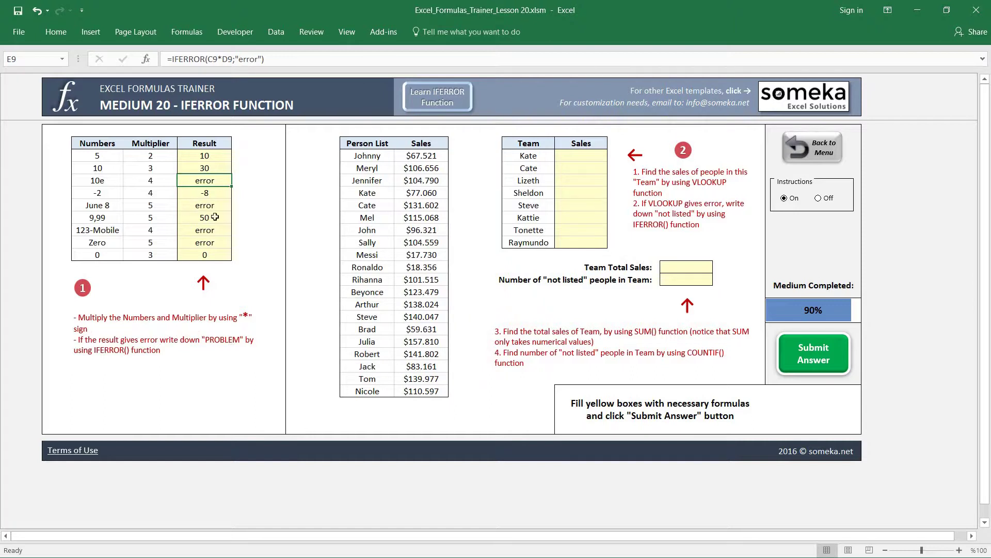
Delete 'error' from E7's IFERROR fallback, leaving empty quotes
click(216, 158)
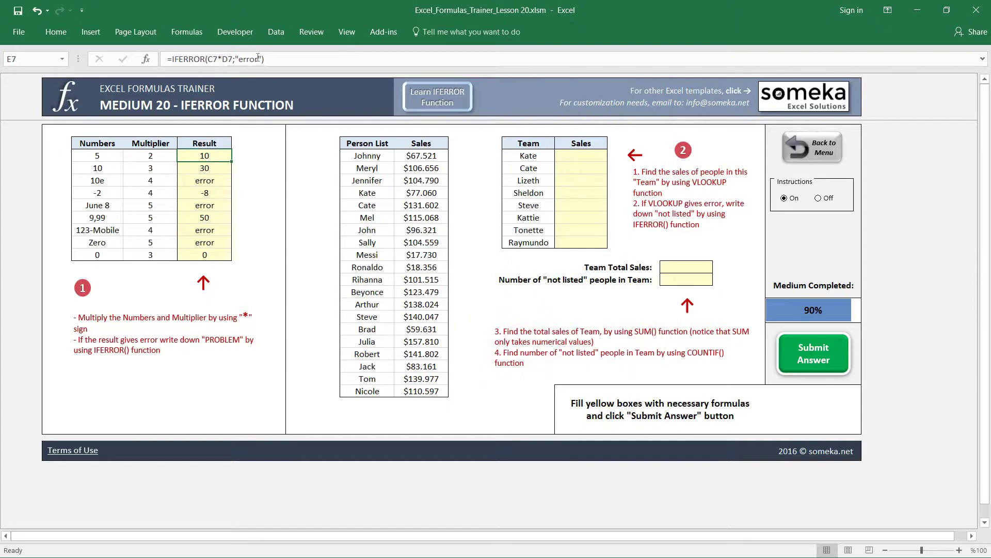
click(257, 57)
key(BackSpace)
key(BackSpace)
key(BackSpace)
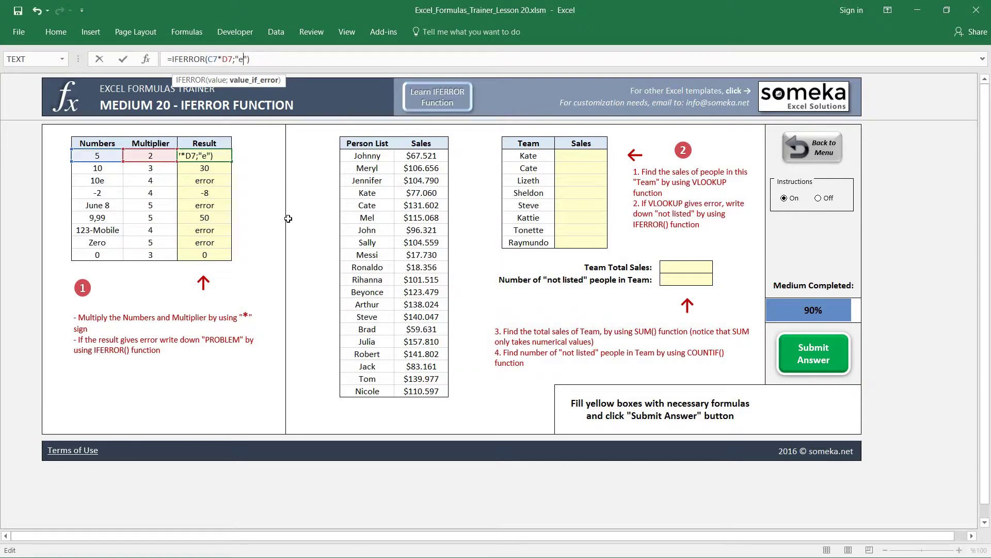
key(BackSpace)
key(BackSpace)
key(Return)
Paste the empty-fallback formula into E7:E15 as formulas, leaving invalid rows blank
key(Up)
key(ctrl+c)
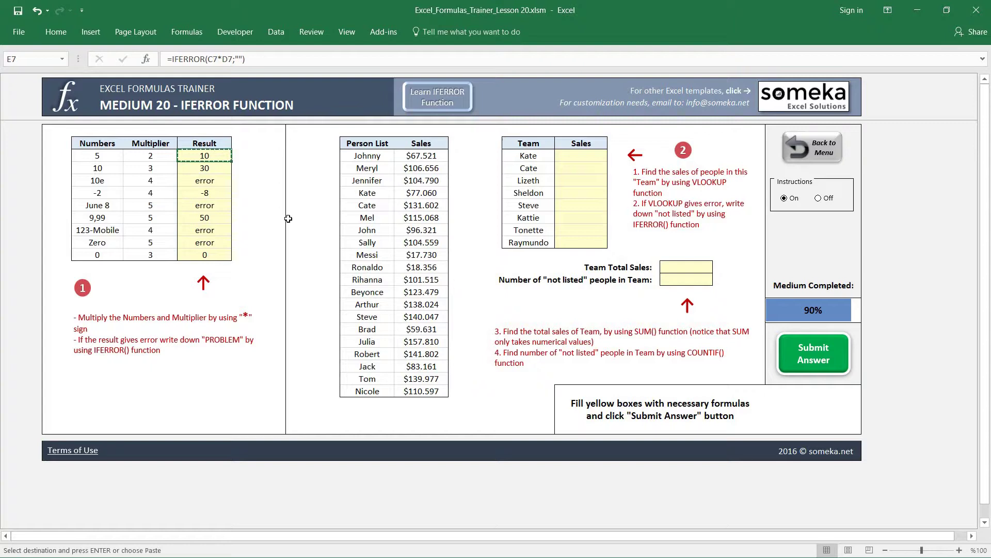
key(shift+Down)
key(ctrl+v)
key(shift+Down)
key(shift+Down)
key(shift+Down)
key(shift+Down)
key(shift+Down)
key(shift+Down)
key(shift+Down)
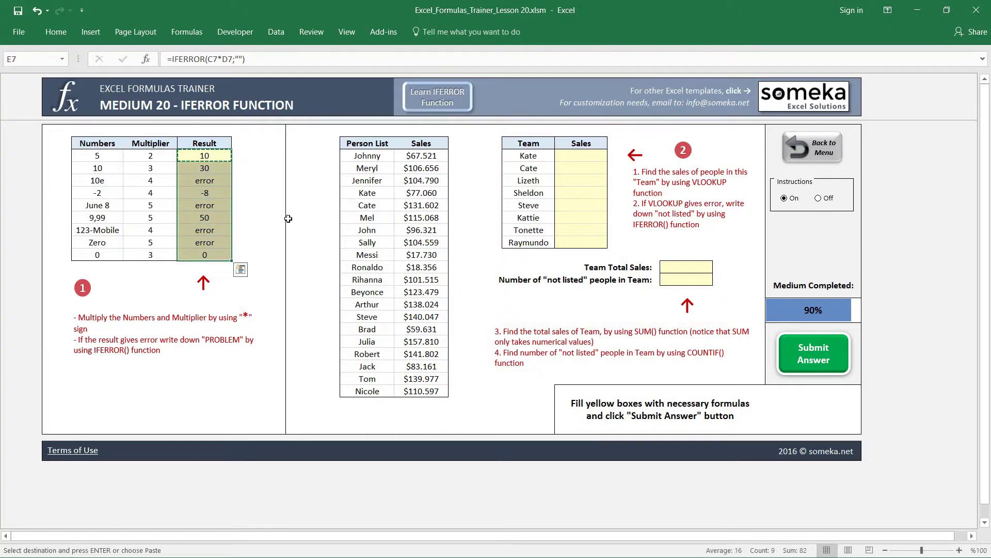
key(ctrl+alt+v)
key(Return)
key(Down)
key(Down)
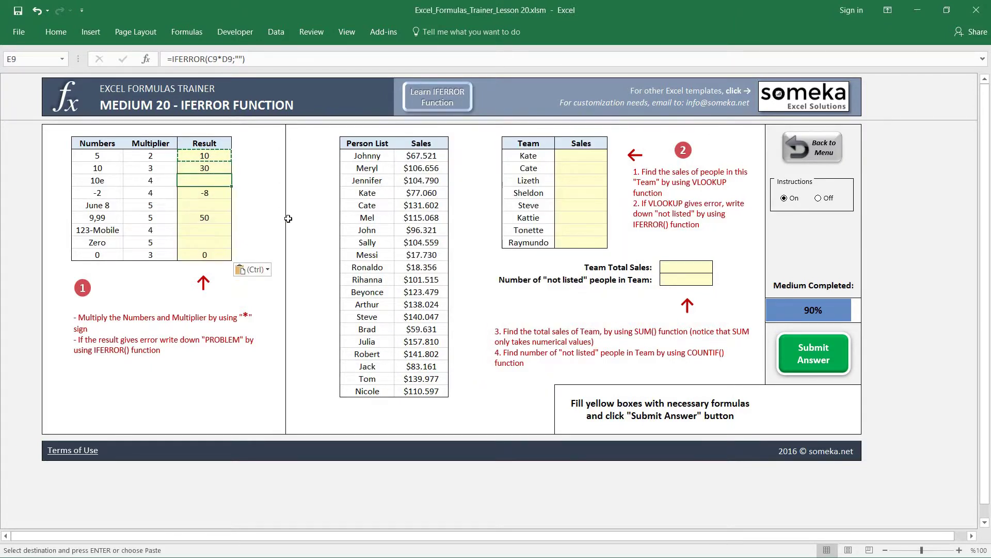
key(Escape)
key(Down)
key(Down)
key(Down)
key(Down)
key(Down)
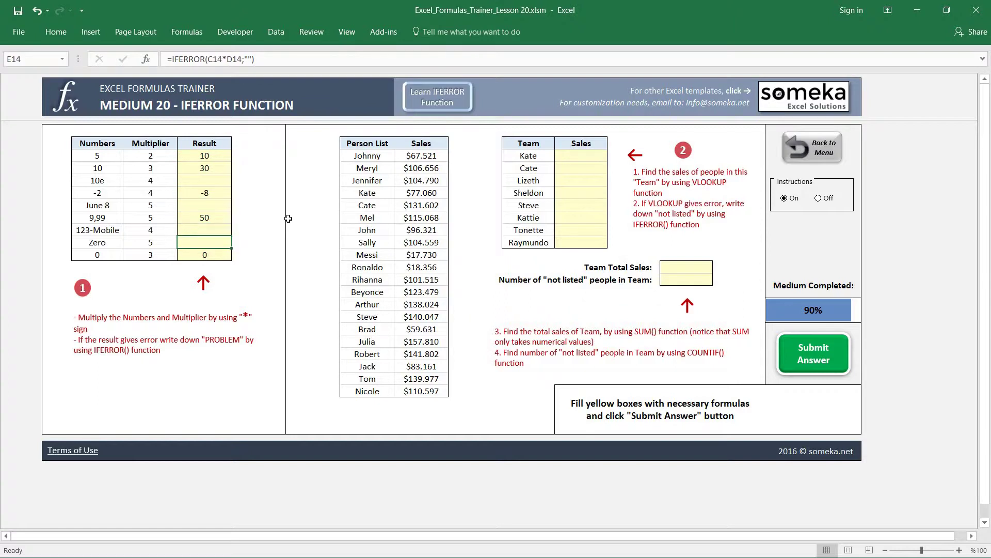
key(Up)
key(Up)
key(Up)
key(Up)
key(Up)
key(Up)
key(Up)
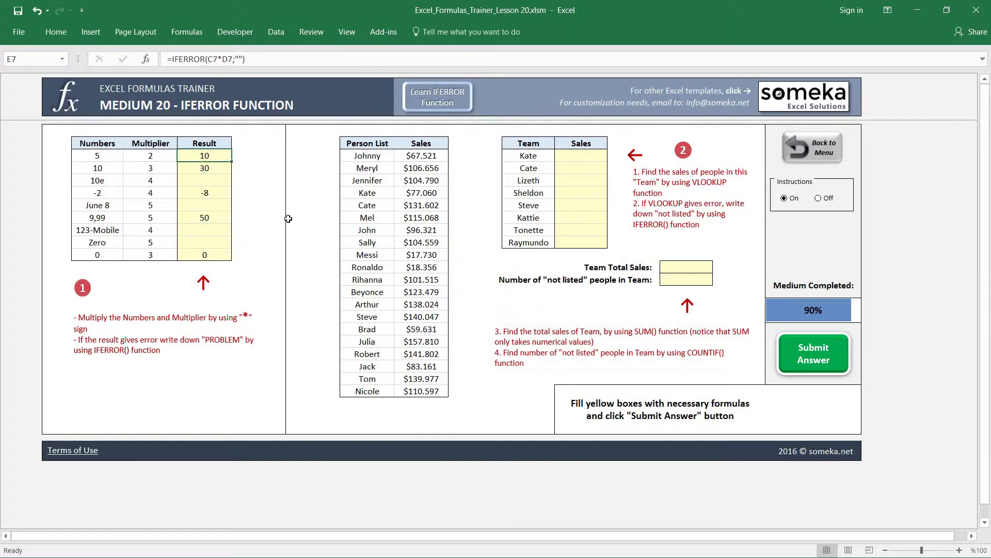
Set E7's IFERROR fallback text to "PROBLEM" and copy the cell
click(240, 60)
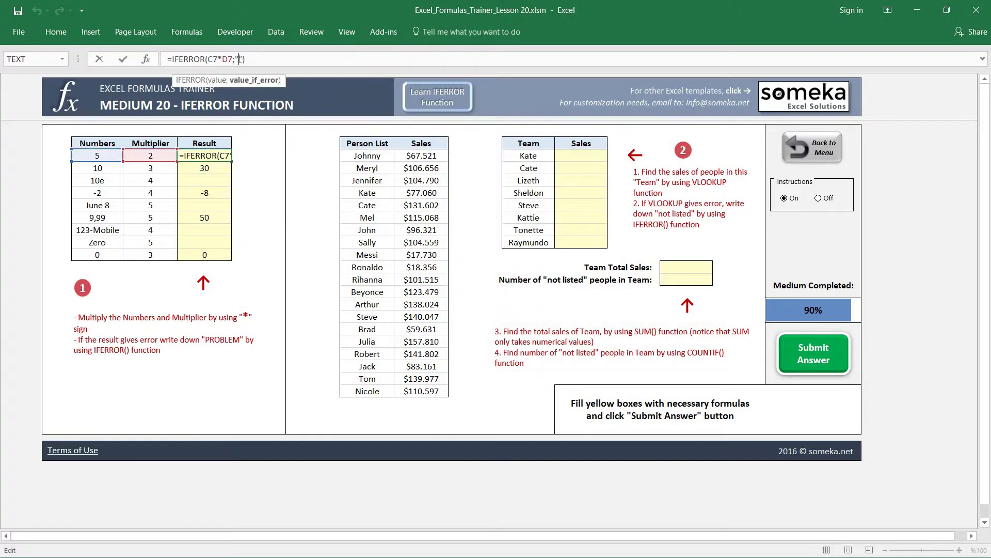
text(PROBLE)
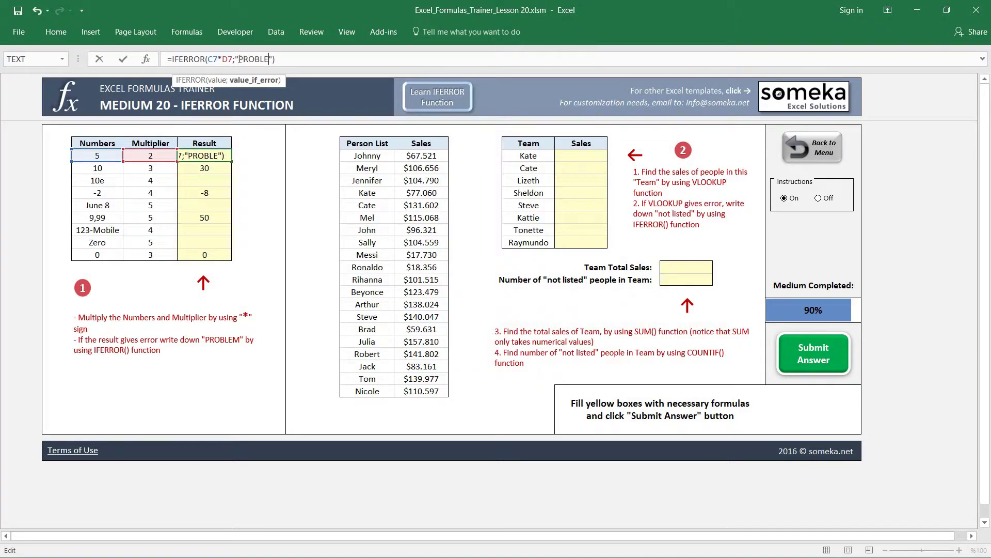
text(M)
key(Return)
key(Up)
key(ctrl+c)
Paste the PROBLEM formula into E7:E15 as formulas only
key(shift+Down)
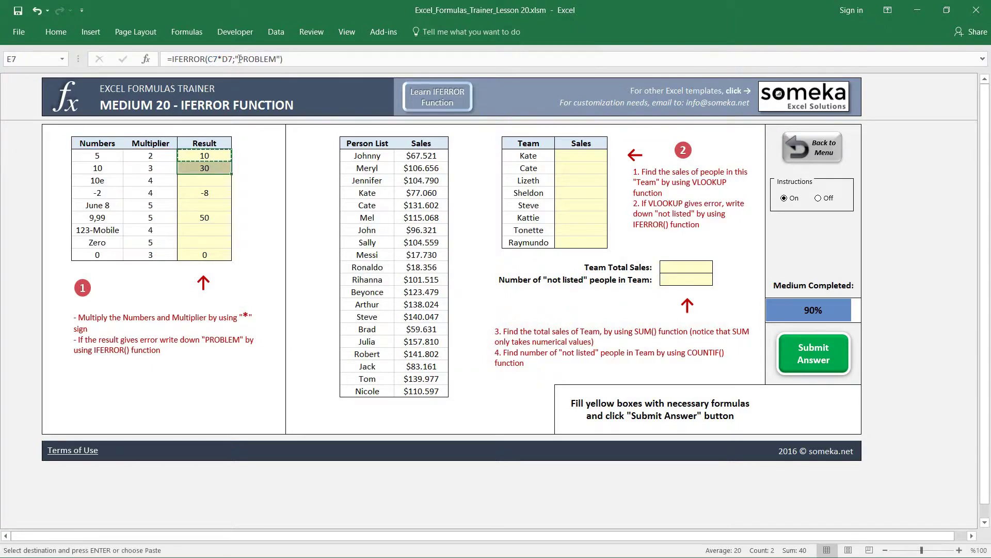
key(shift+Down)
key(shift+Down)
key(shift+Down)
key(ctrl+alt+v)
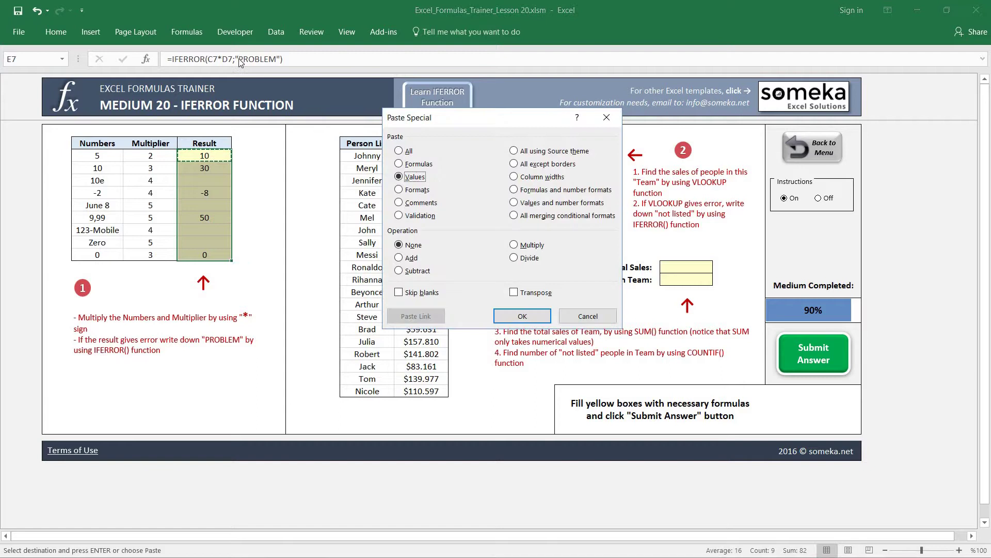
key(f)
key(Return)
key(Escape)
key(Down)
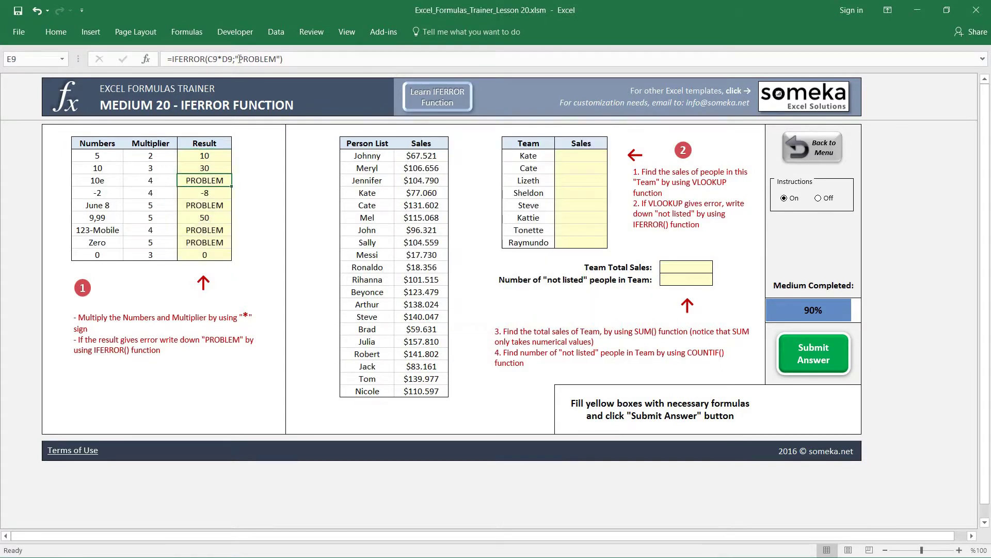
key(Down)
key(Down)
key(Down)
key(Down)
key(Down)
key(Down)
key(Down)
key(Down)
key(Right)
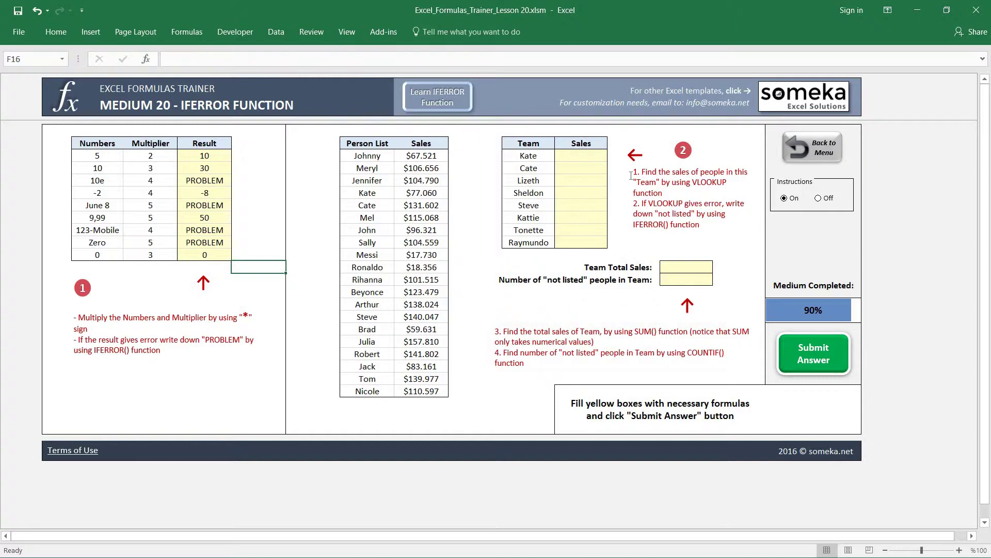
click(910, 149)
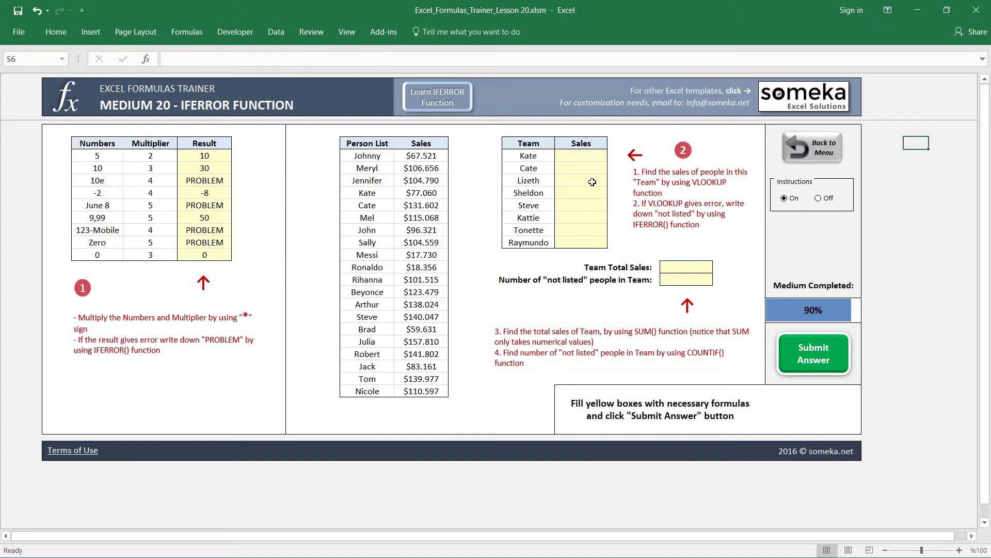
click(360, 145)
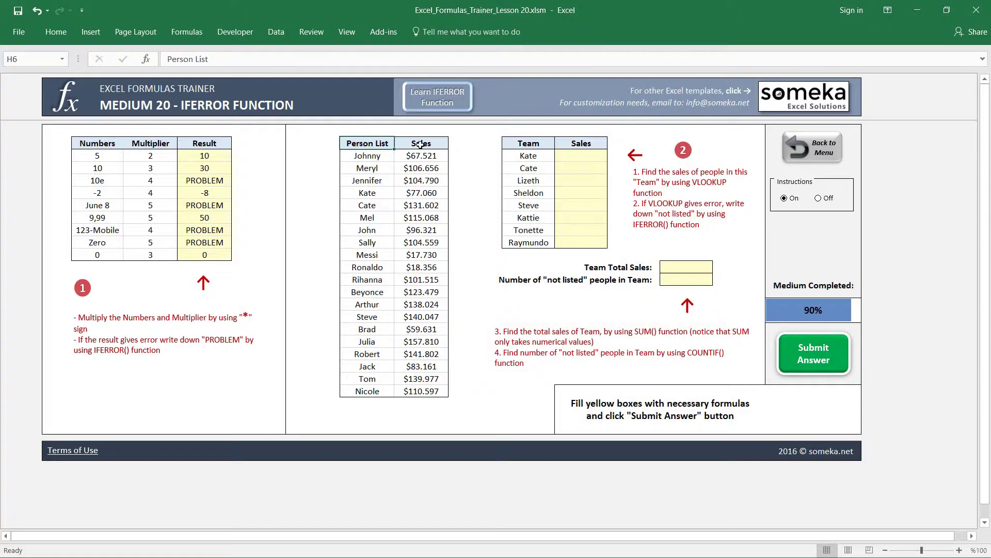
drag(370, 155, 370, 330)
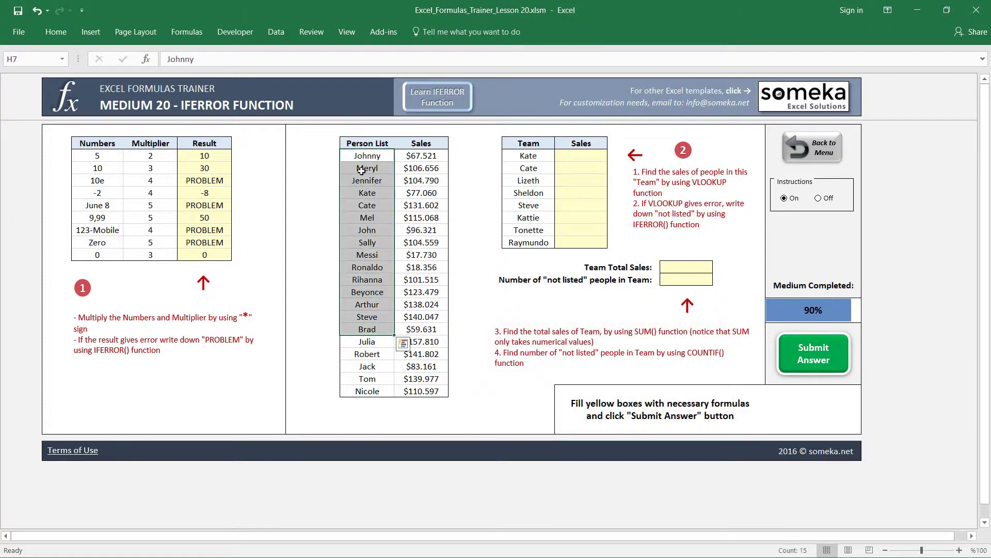
click(363, 154)
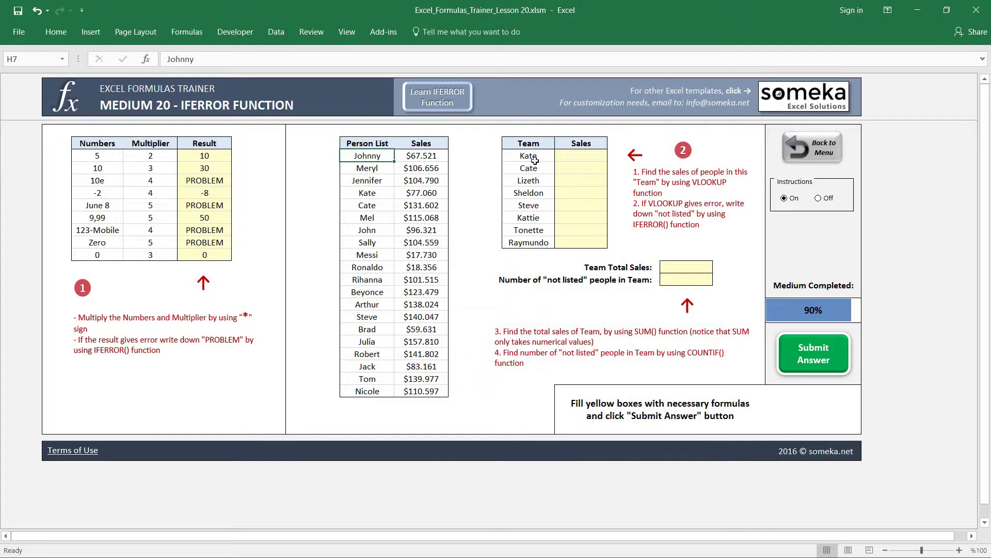
click(589, 158)
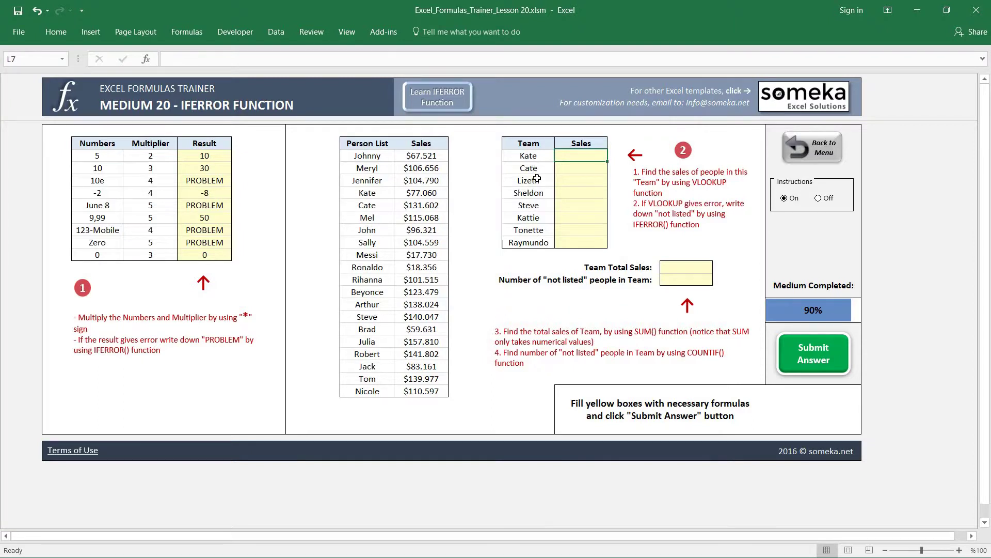
click(535, 181)
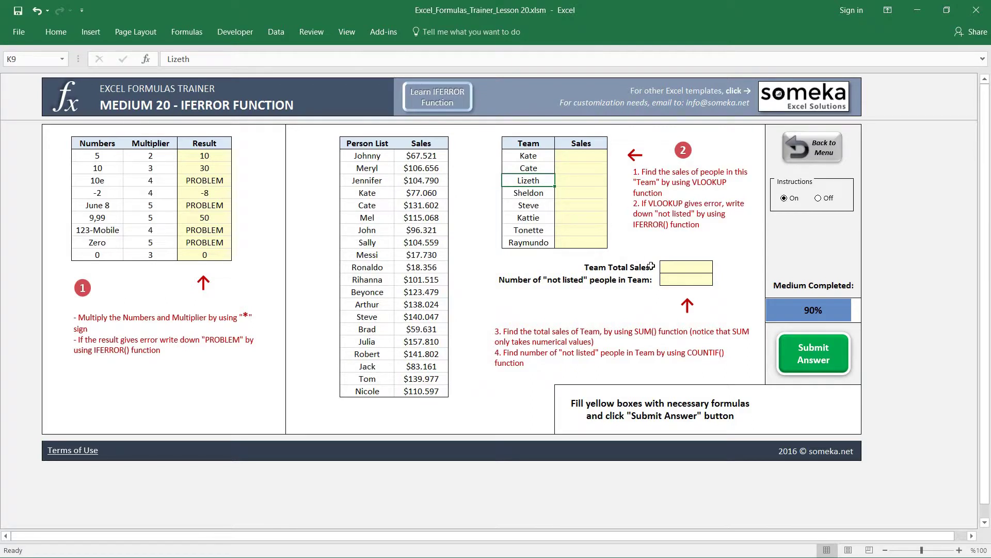
click(699, 268)
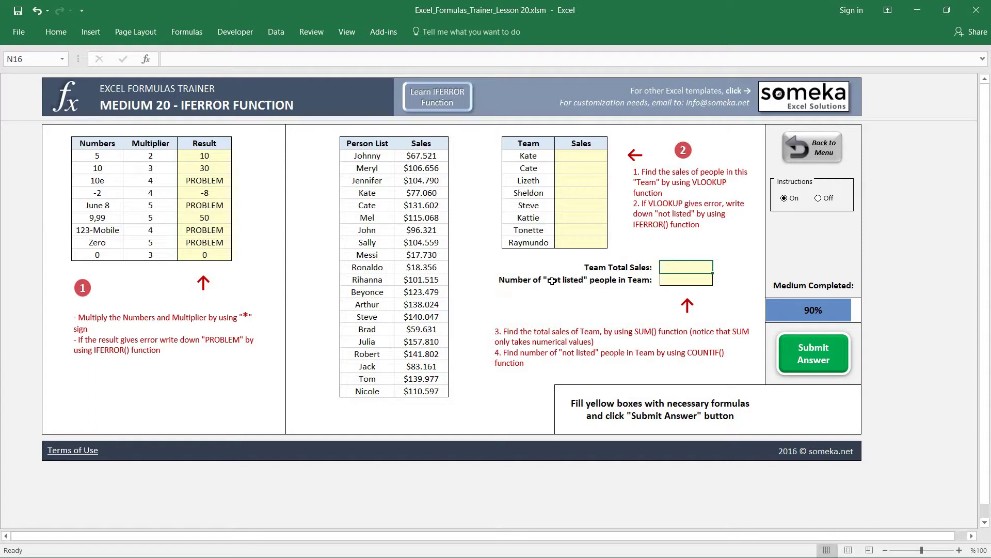
Enter =VLOOKUP(K7;$H$6:$I$26;2;0) in L7, returning $77.060 for Kate
click(581, 157)
text(=)
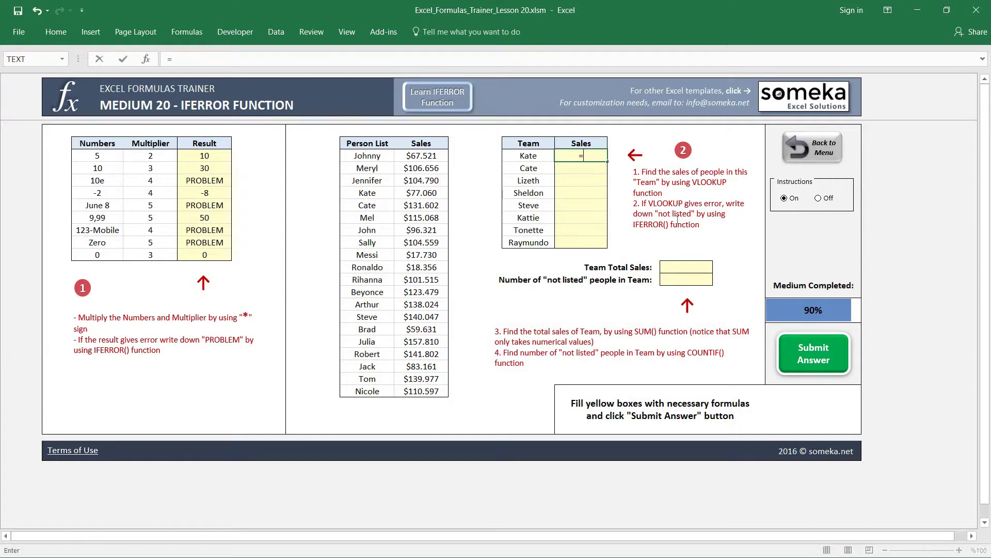
text(VLOOKUP()
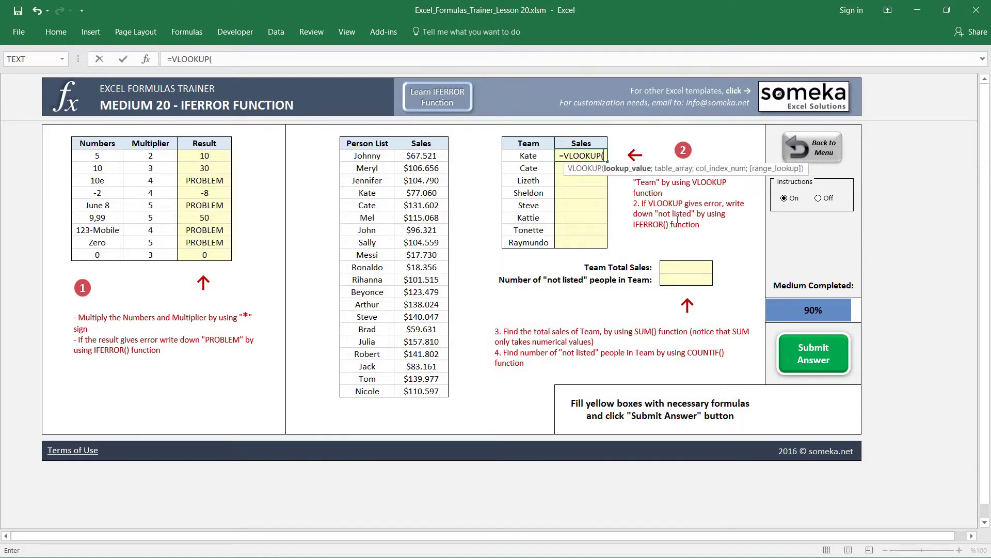
key(Left)
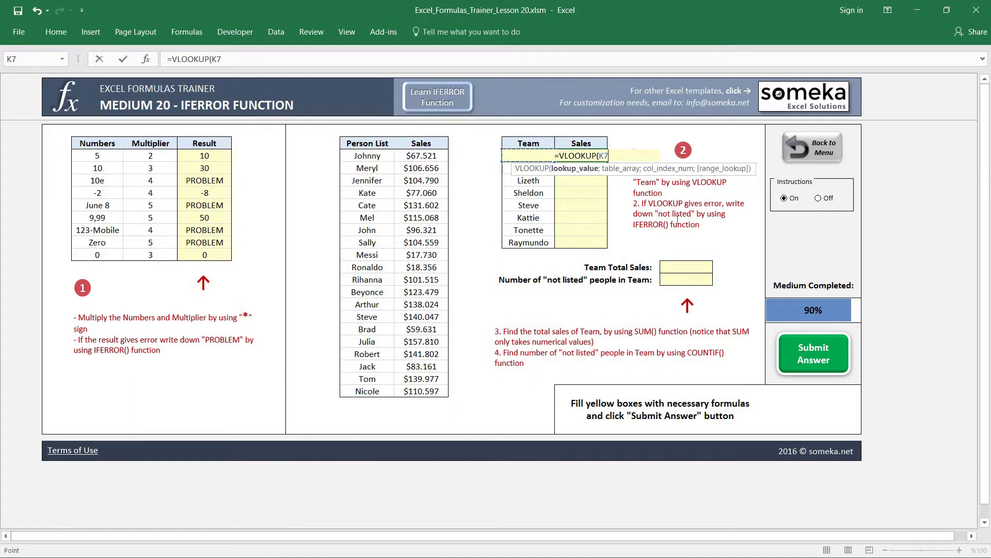
text(;)
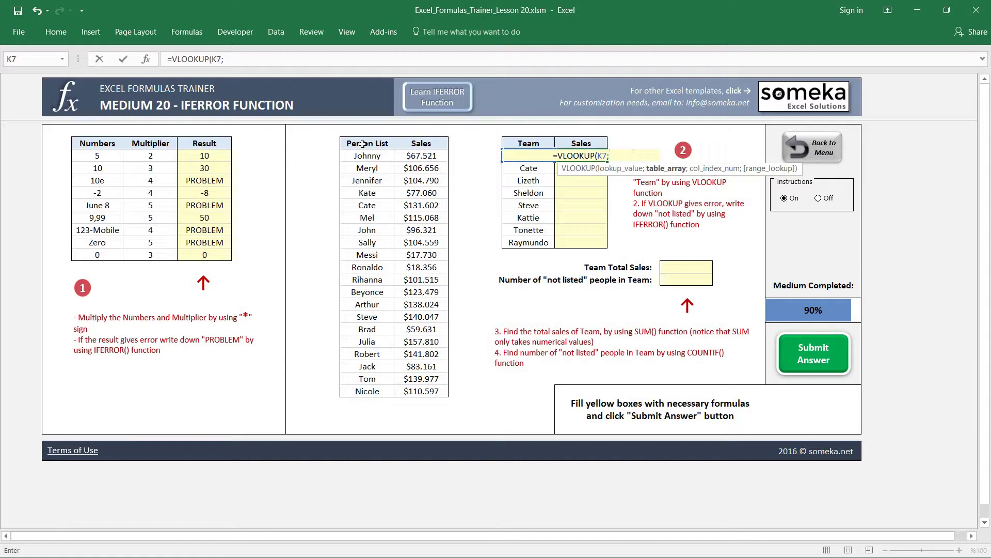
drag(361, 144, 422, 392)
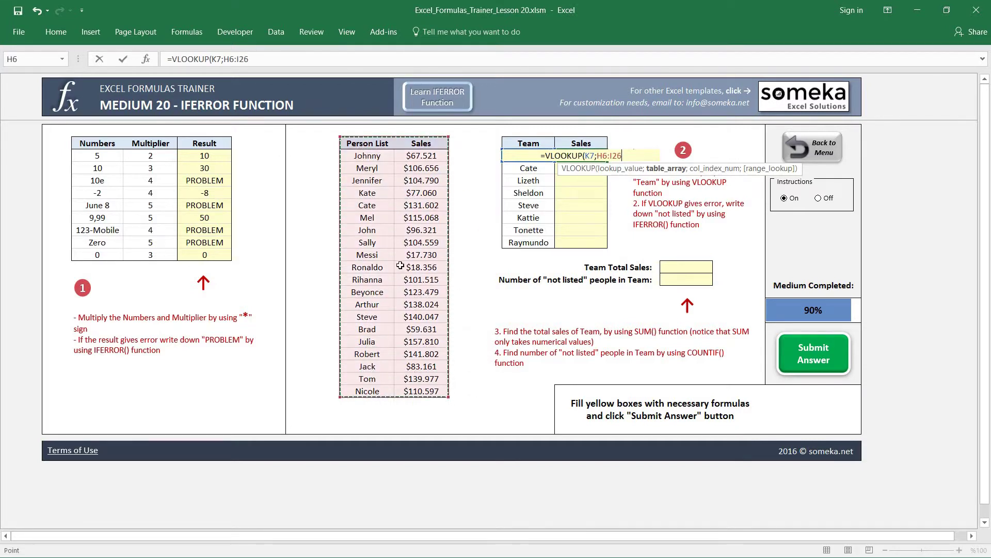
key(F4)
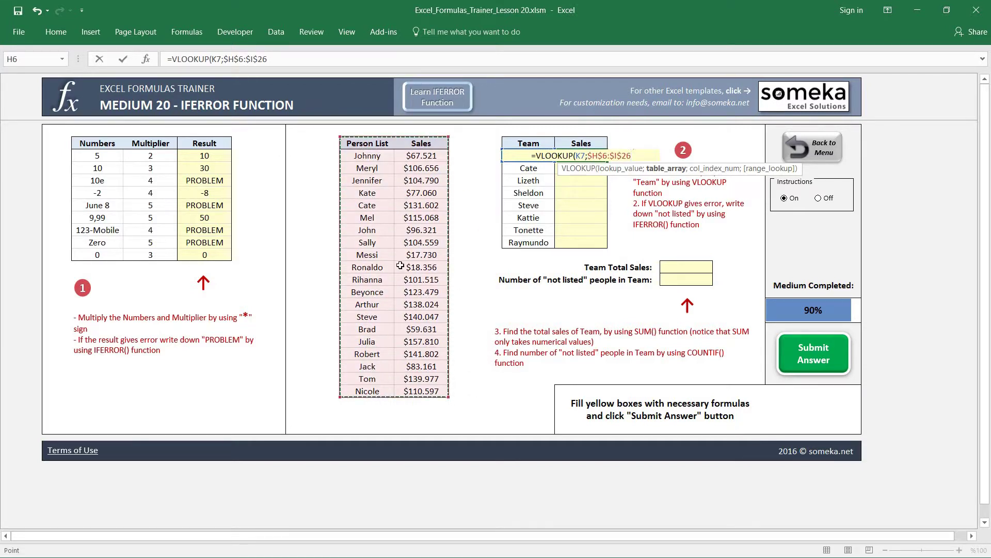
text(;)
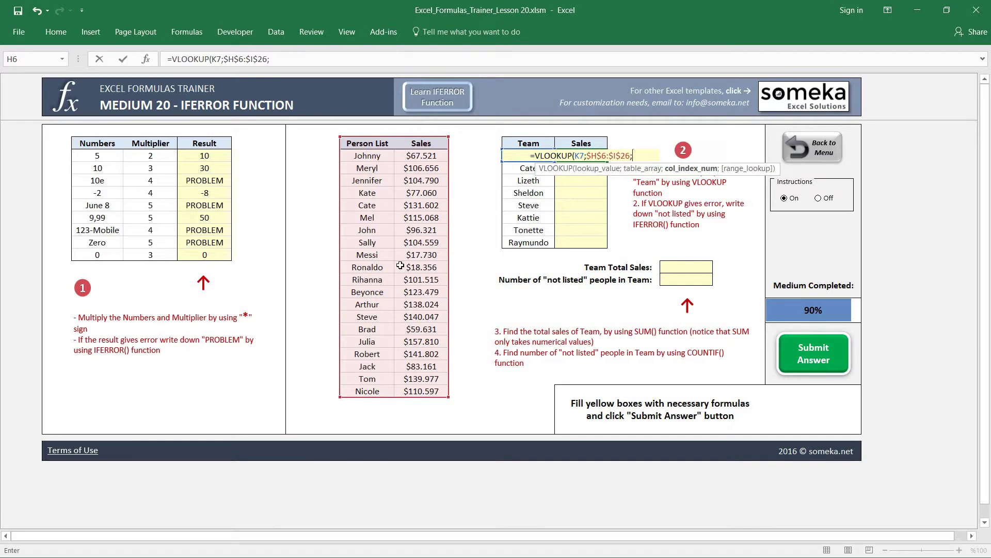
text(2)
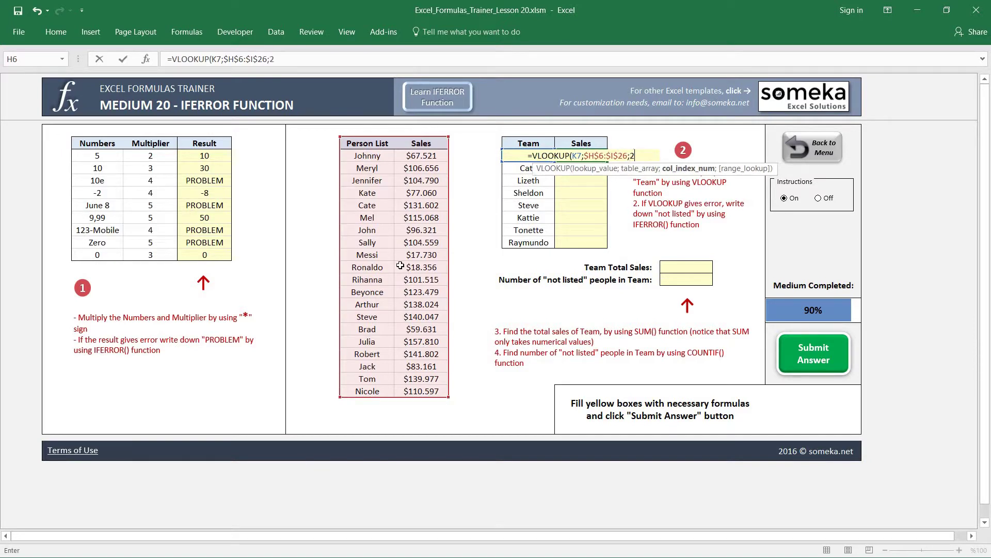
text(;)
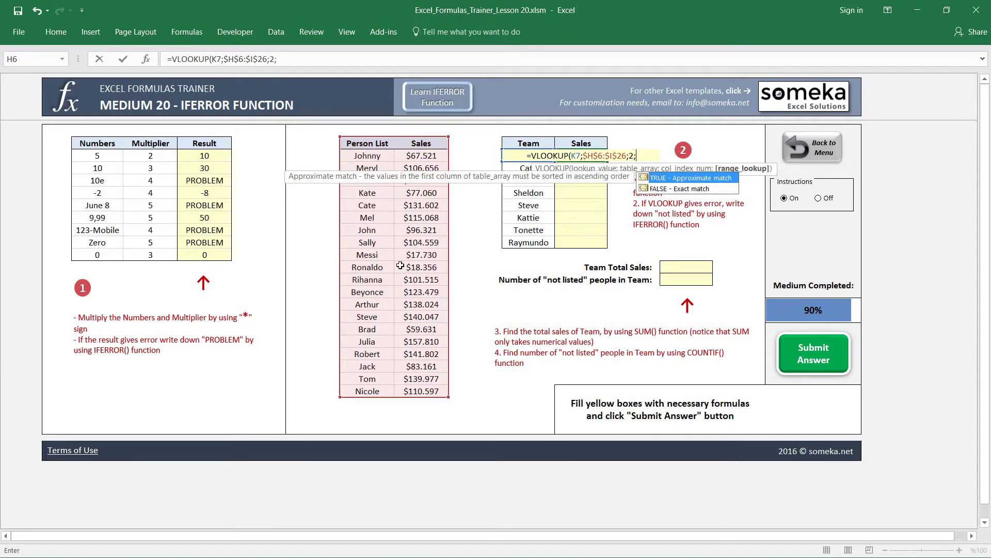
text(0))
key(Return)
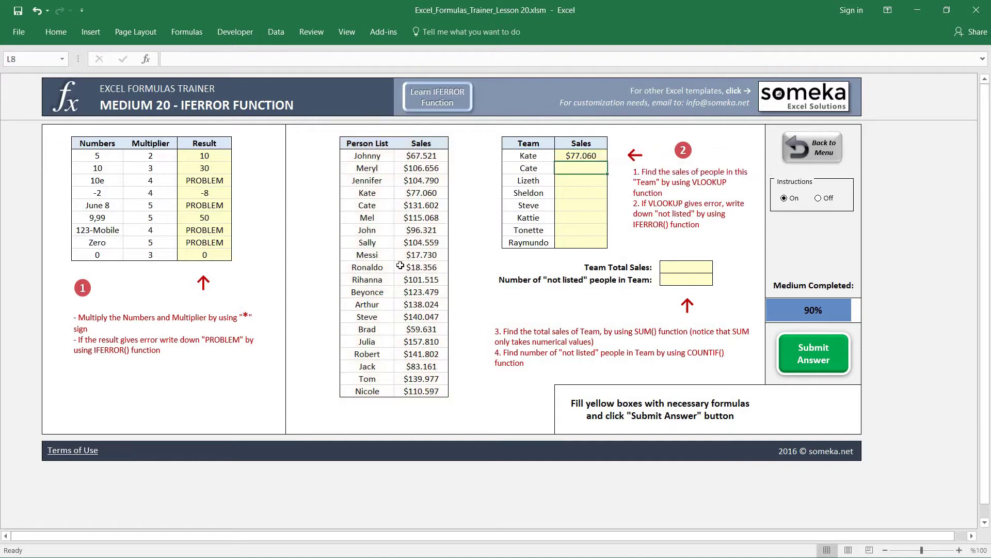
Paste Kate's lookup into L7:L14 as formulas, giving Cate $131.602, Steve $140.047, others #N/A
key(Up)
key(ctrl+c)
key(shift+Down)
key(shift+Down)
key(shift+Down)
key(shift+Down)
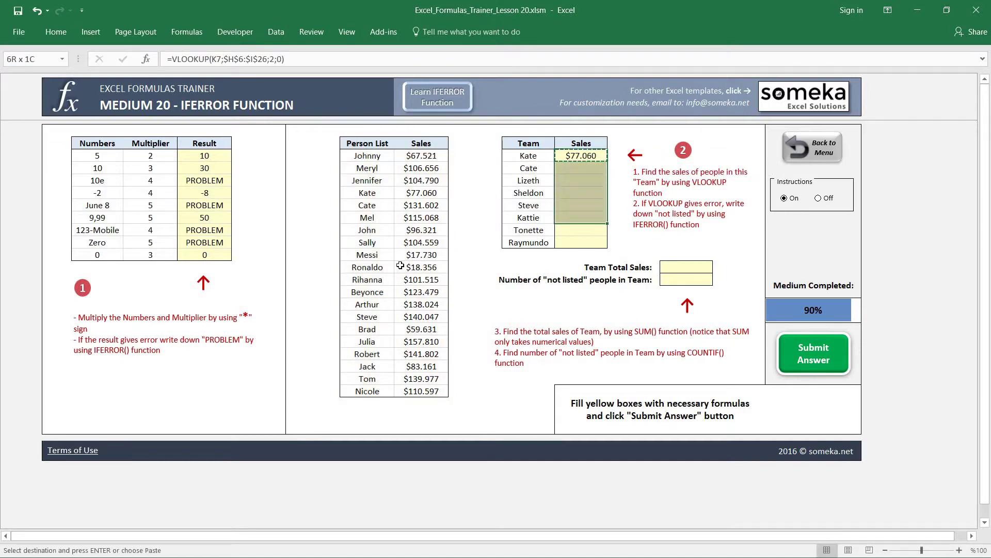
key(shift+Down)
key(shift+Down)
key(ctrl+alt+v)
key(f)
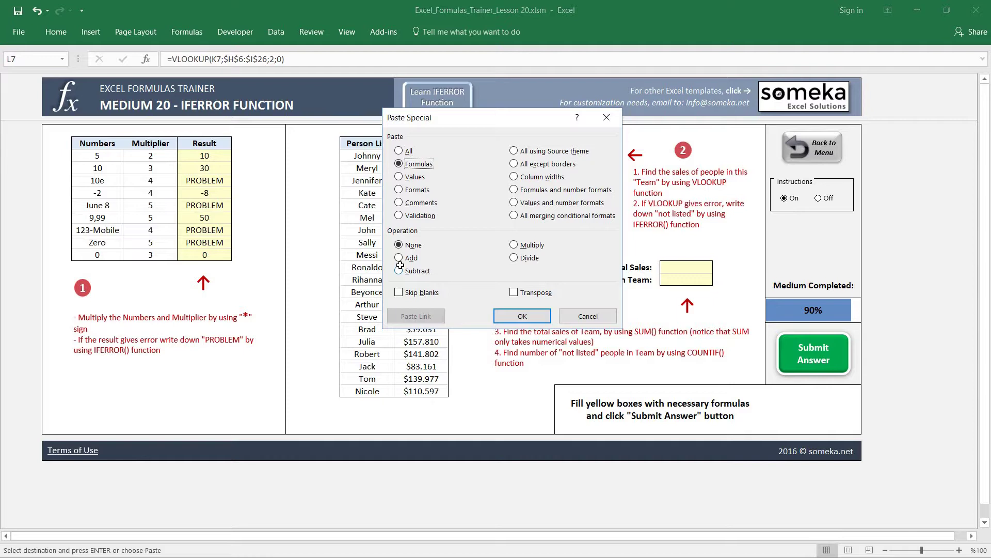
key(Return)
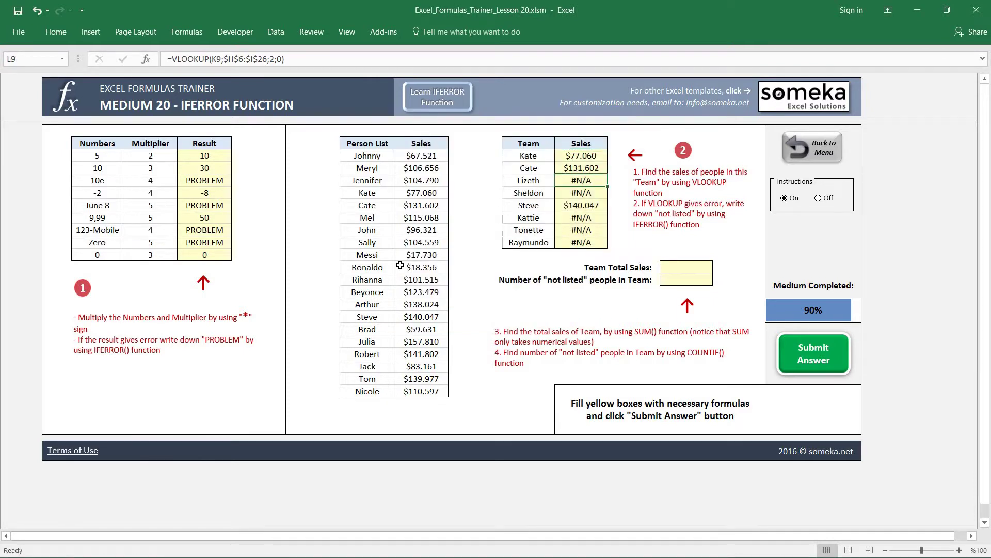
key(Left)
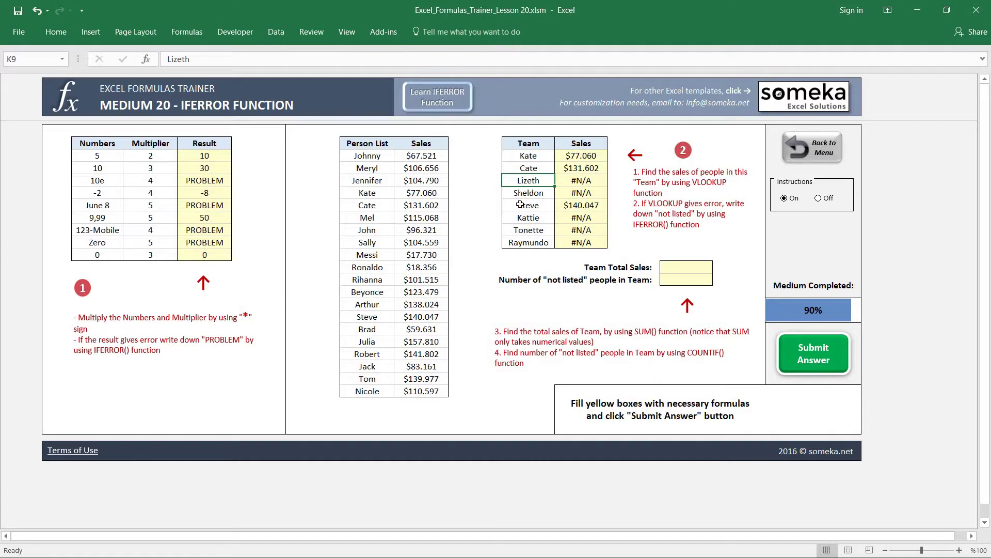
click(585, 180)
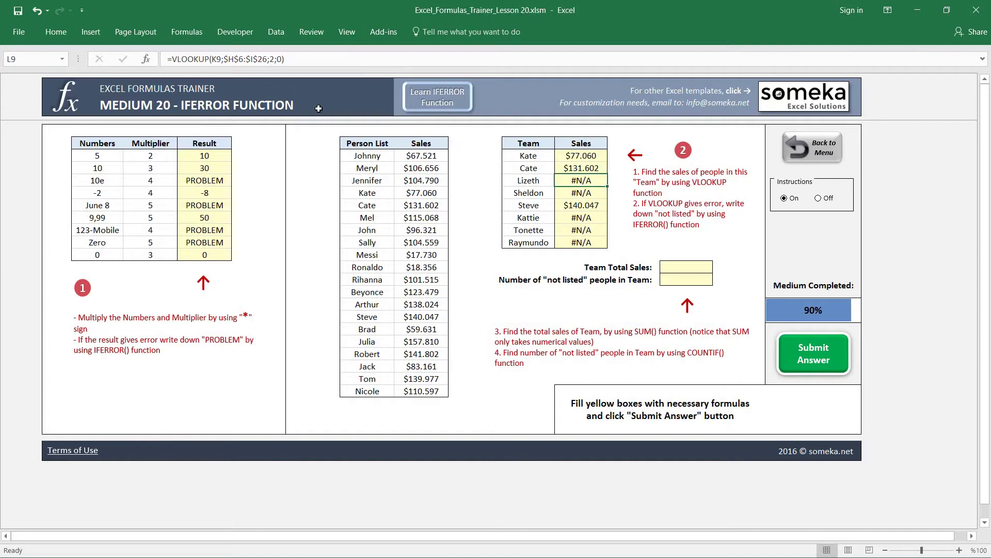
Wrap L7's VLOOKUP in IFERROR with a "not listed" fallback, still showing $77.060
click(578, 155)
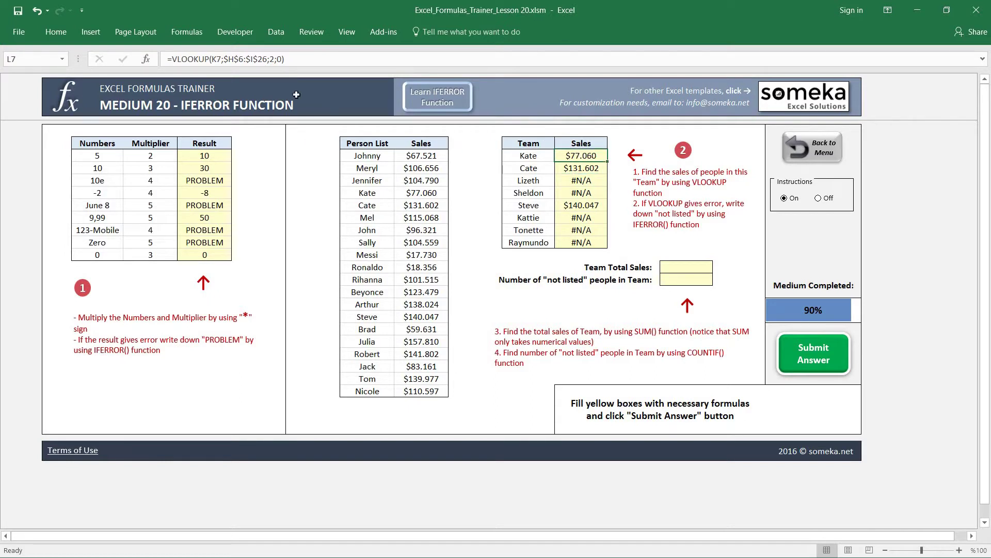
drag(300, 57, 168, 59)
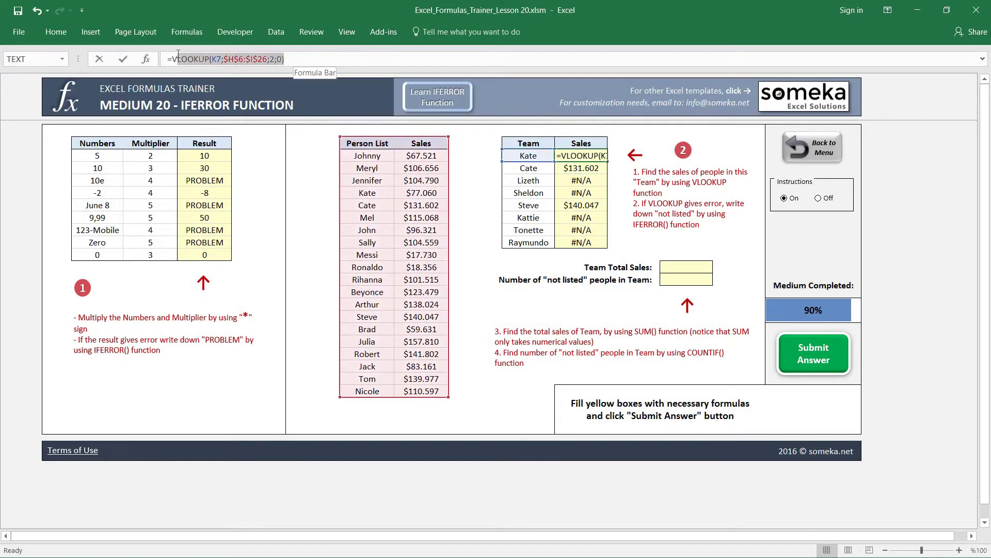
click(171, 59)
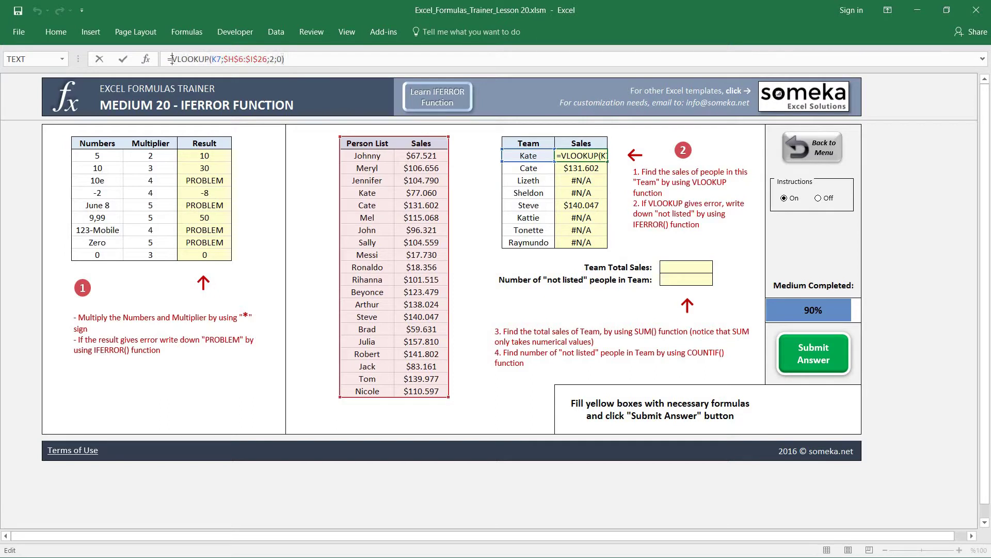
text(IFERROR)
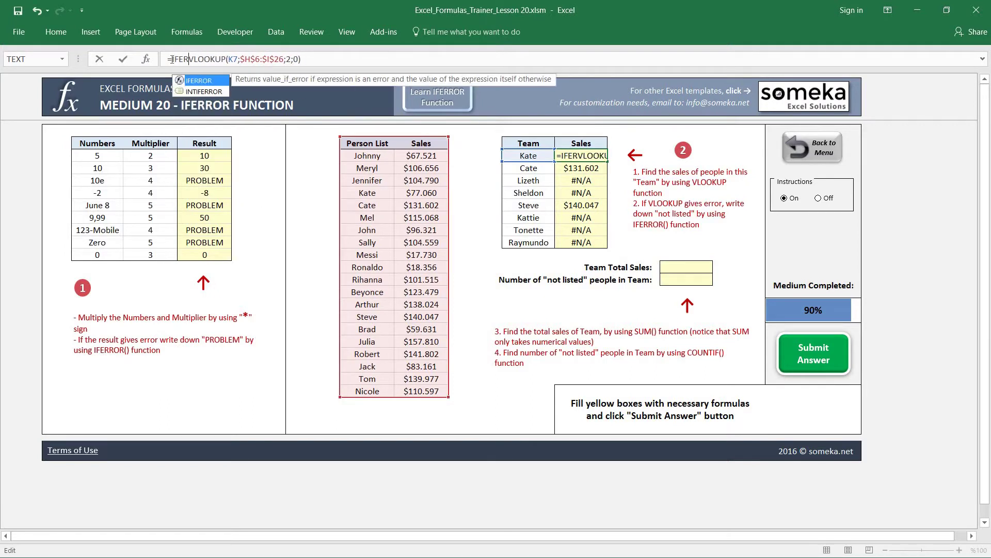
text(()
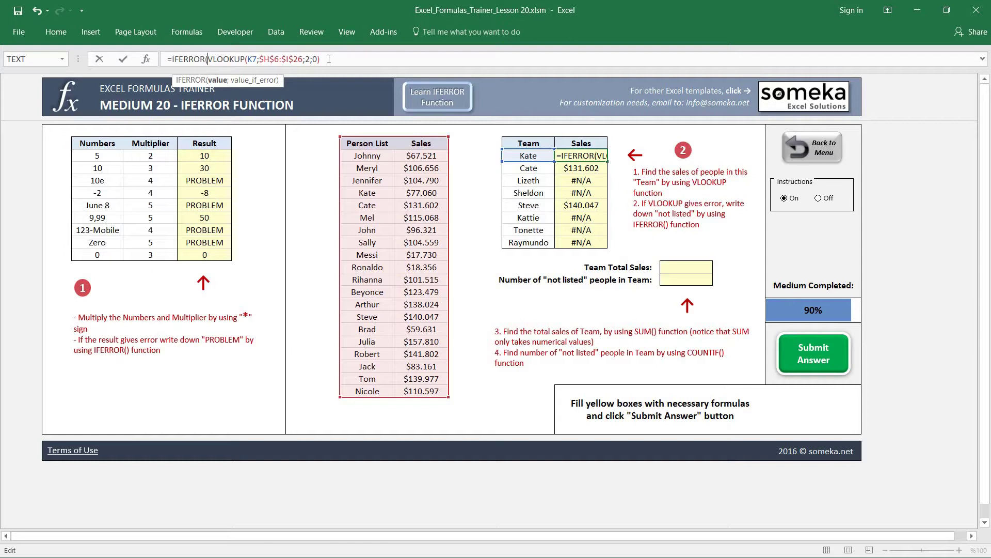
shift+click(341, 59)
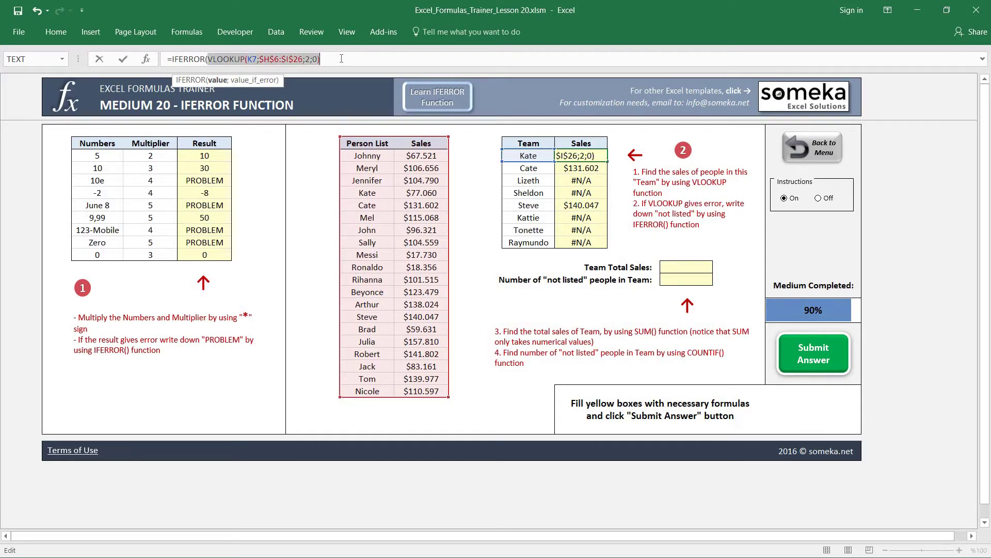
click(350, 59)
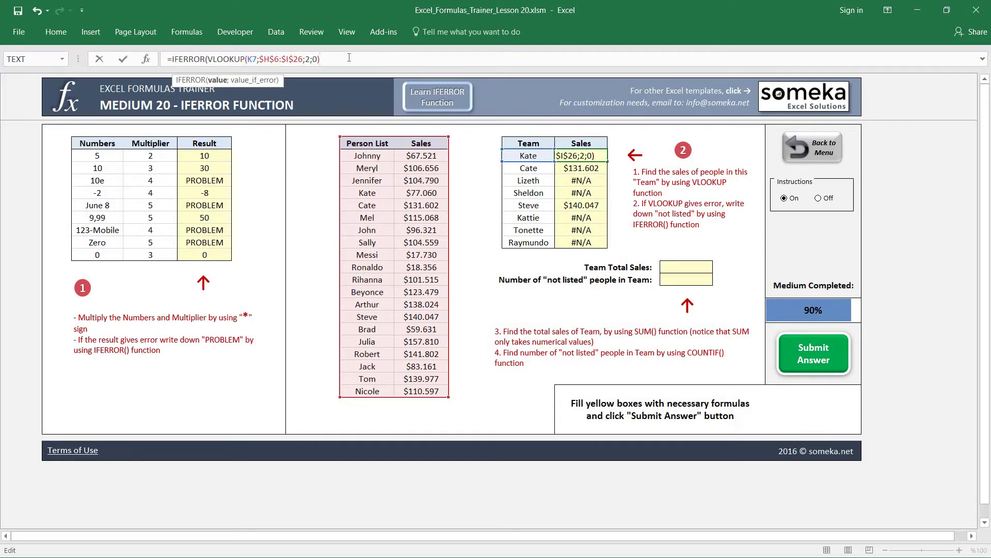
text(;")
text(not lis)
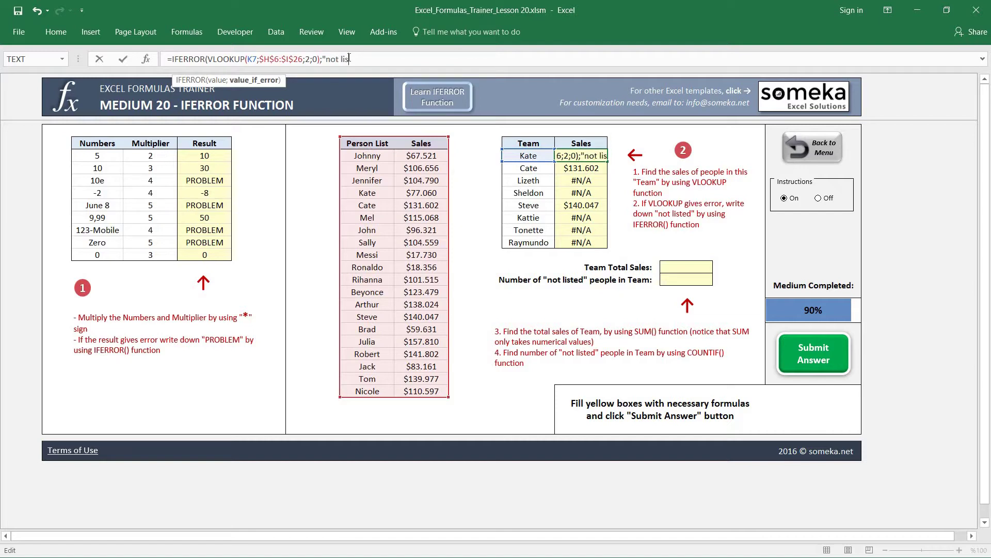
text(ted")
text())
key(ctrl+Return)
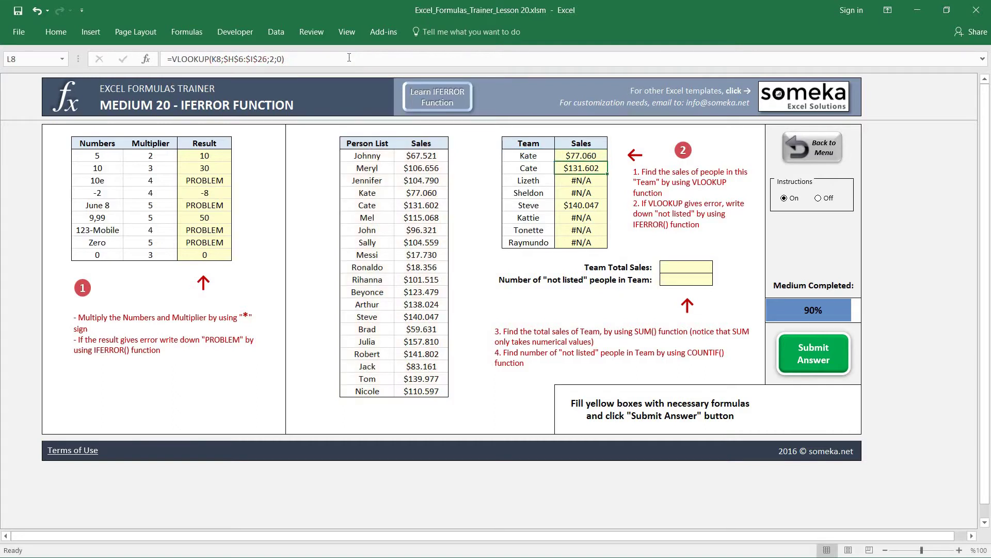
Paste L7's IFERROR lookup into L8:L14 as formulas and check the 'not listed' results
key(ctrl+c)
key(shift+Down)
key(shift+Down)
key(shift+Down)
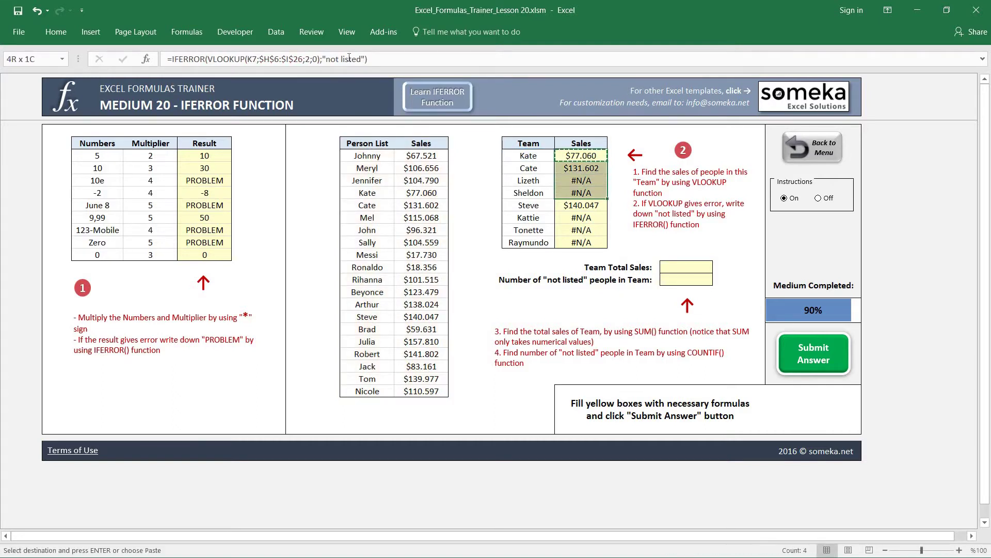
key(shift+Down)
key(shift+Down)
key(shift+Down)
key(shift+Down)
key(ctrl+v)
key(ctrl+alt+v)
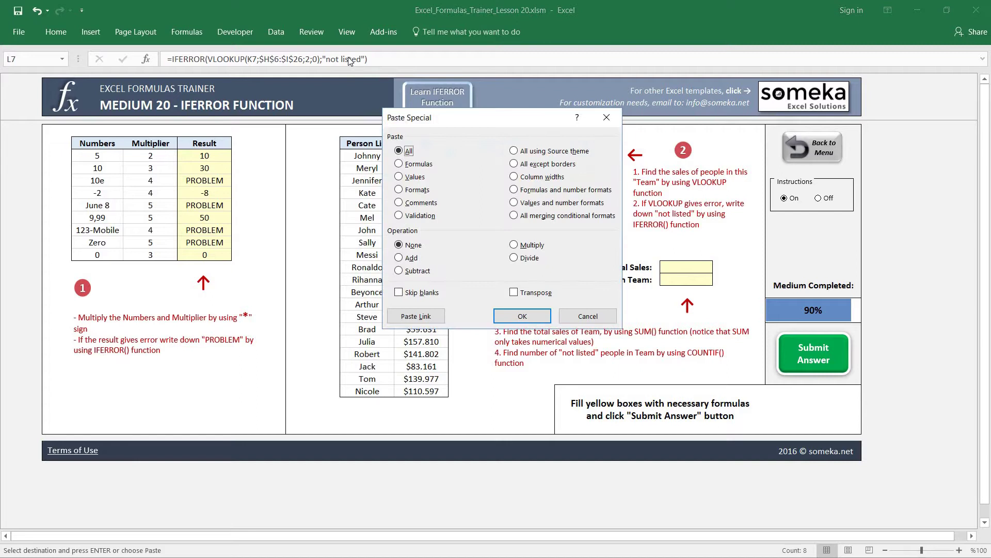
key(f)
key(Return)
key(Down)
key(Down)
key(Down)
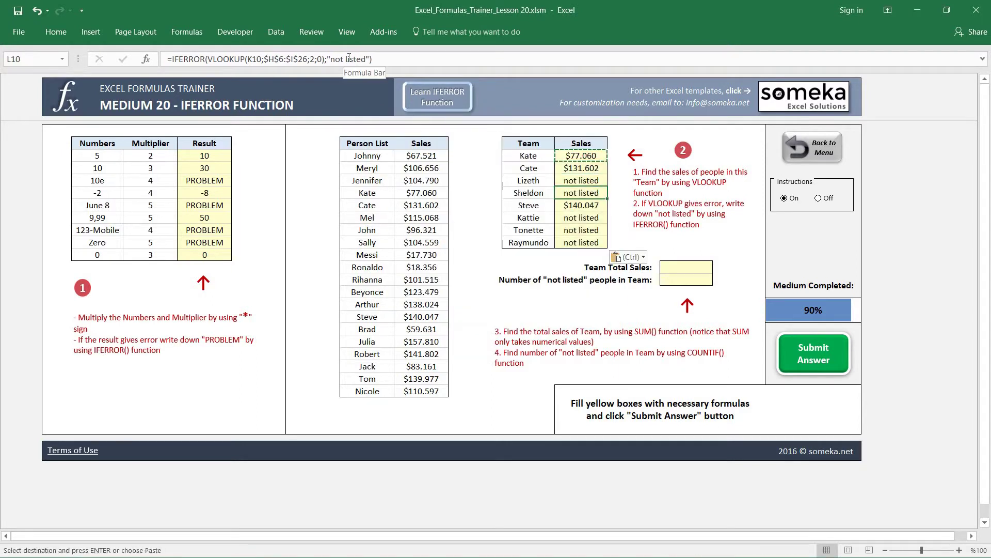
key(Down)
key(Down)
key(Down)
key(Up)
key(Up)
key(Up)
key(Up)
key(Escape)
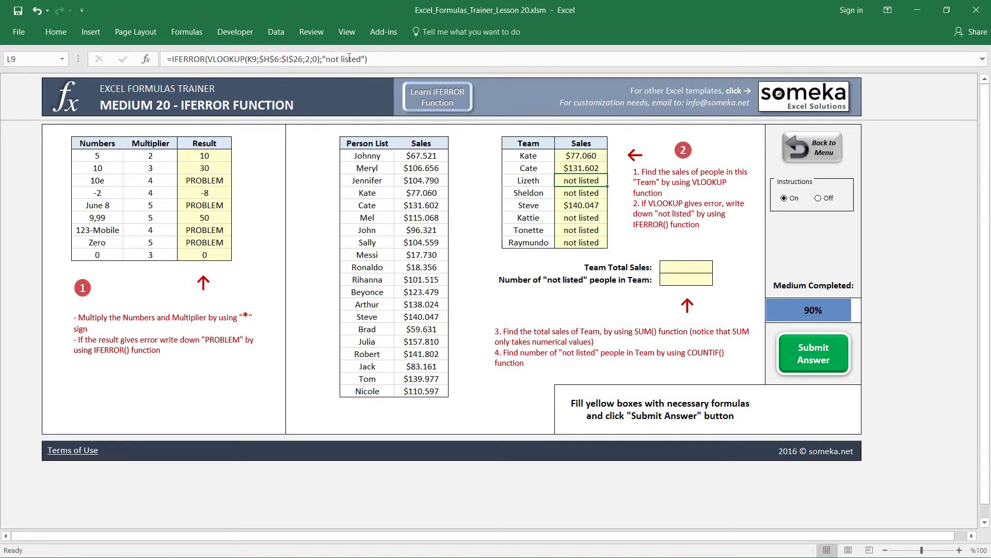
key(Down)
key(Down)
key(Down)
key(Down)
key(Down)
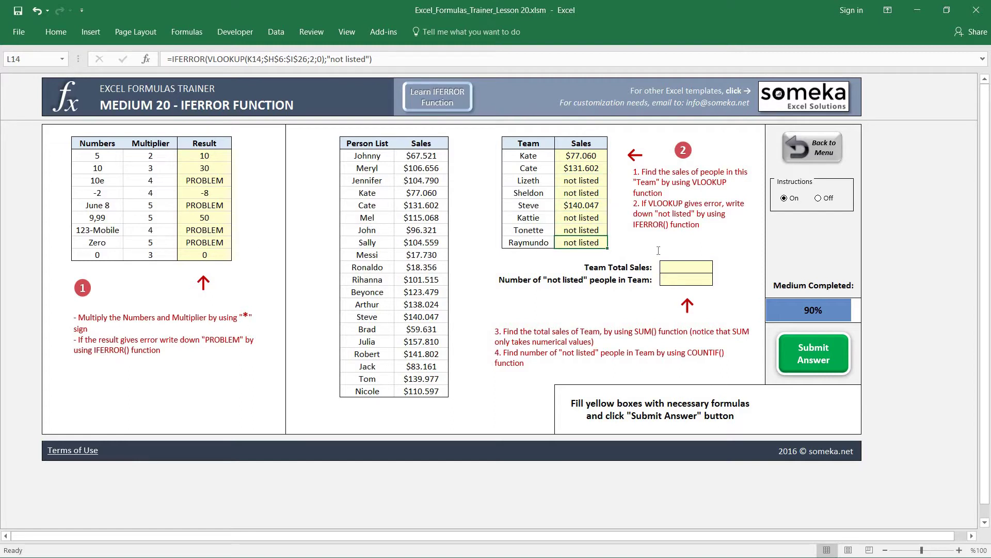
Enter =SUM(L7:L14) in N16 to total the team's sales
click(680, 266)
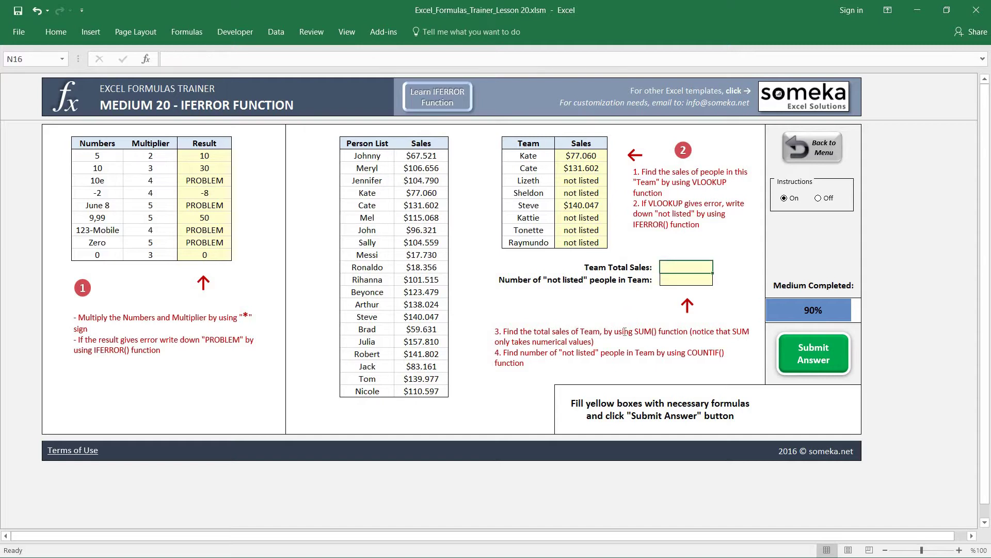
text(=)
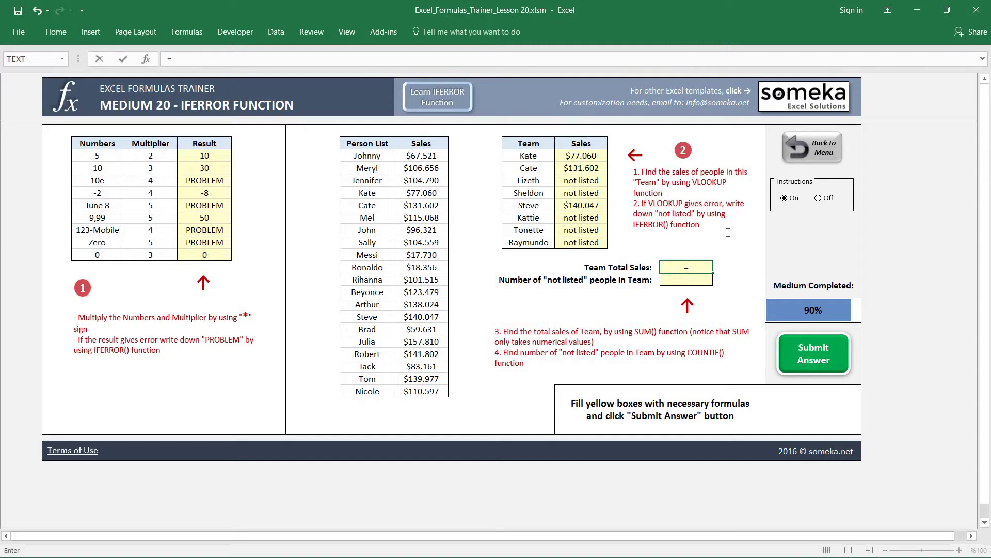
text(SUM)
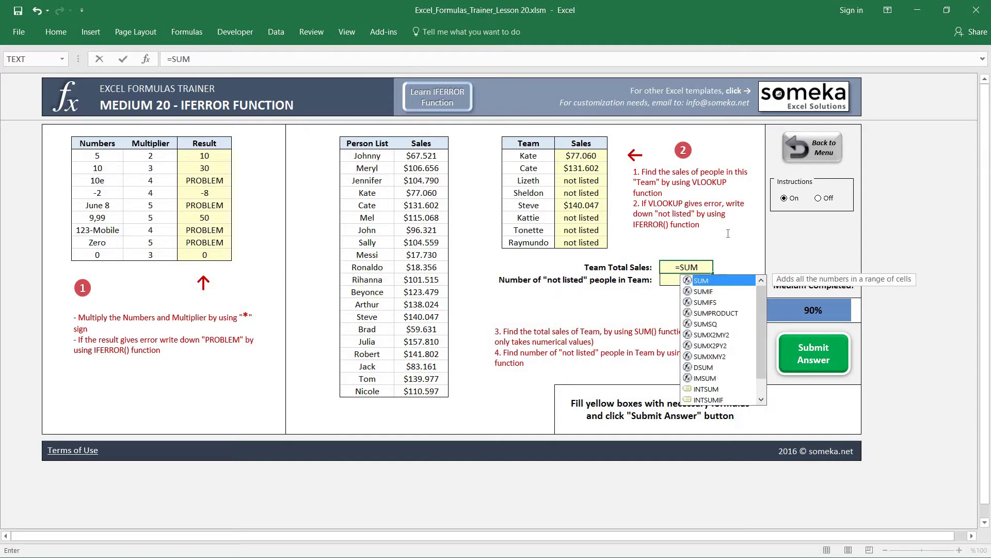
text(()
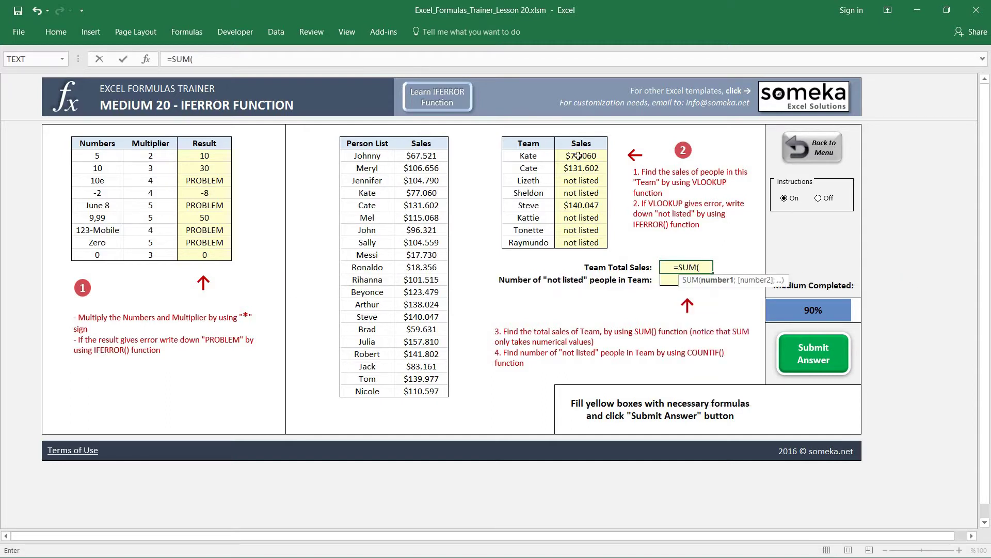
drag(581, 155, 591, 240)
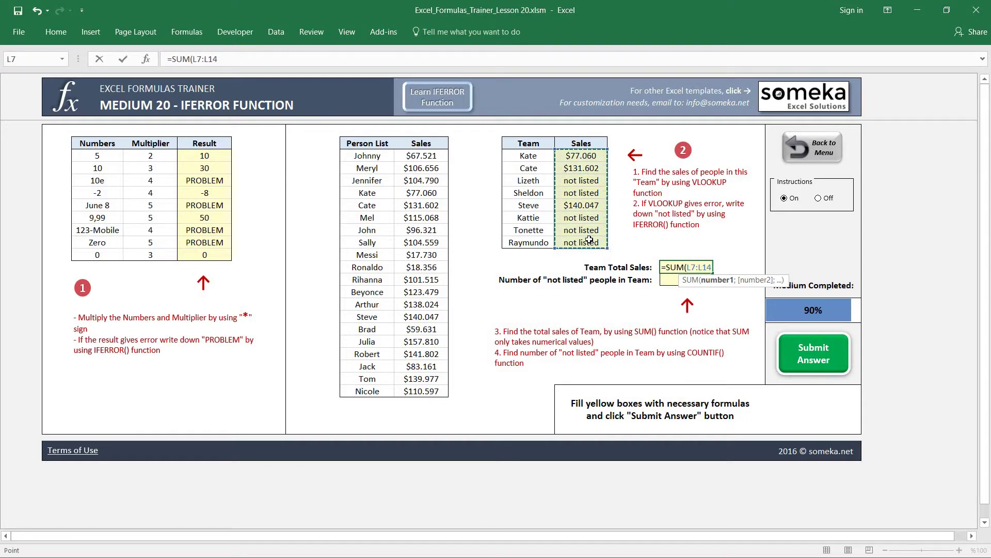
text())
key(Return)
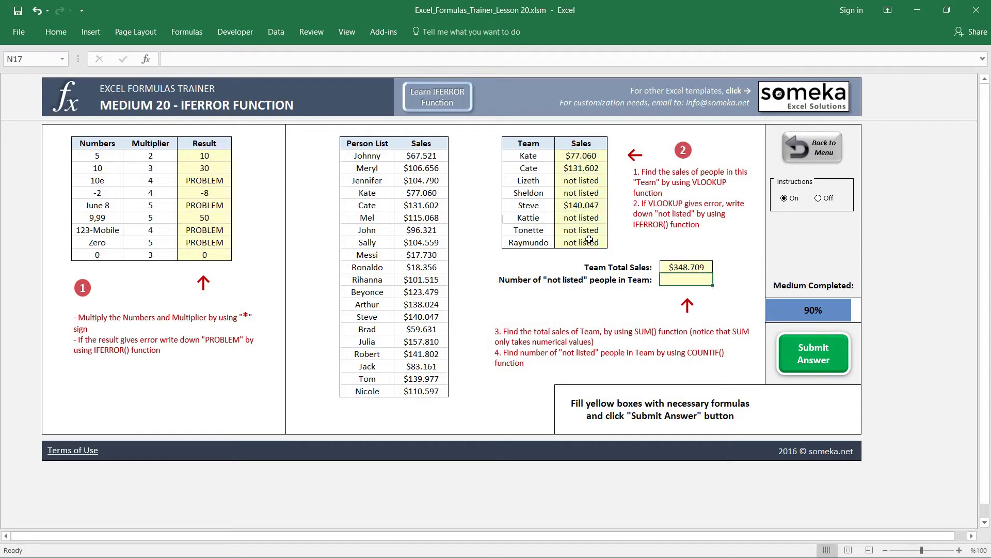
Review the team's Sales cells and the Team Total Sales result of $348.709
drag(587, 153, 589, 168)
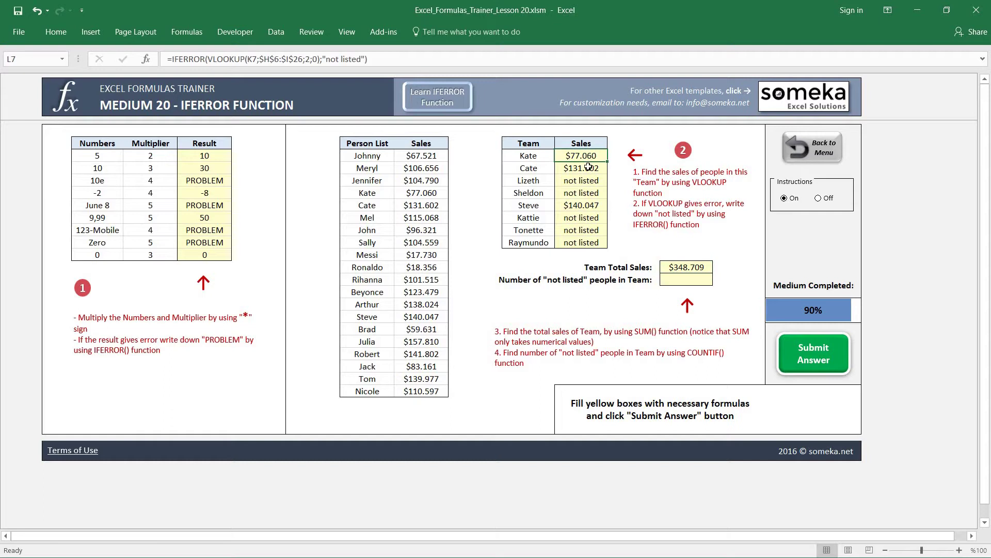
ctrl+click(593, 205)
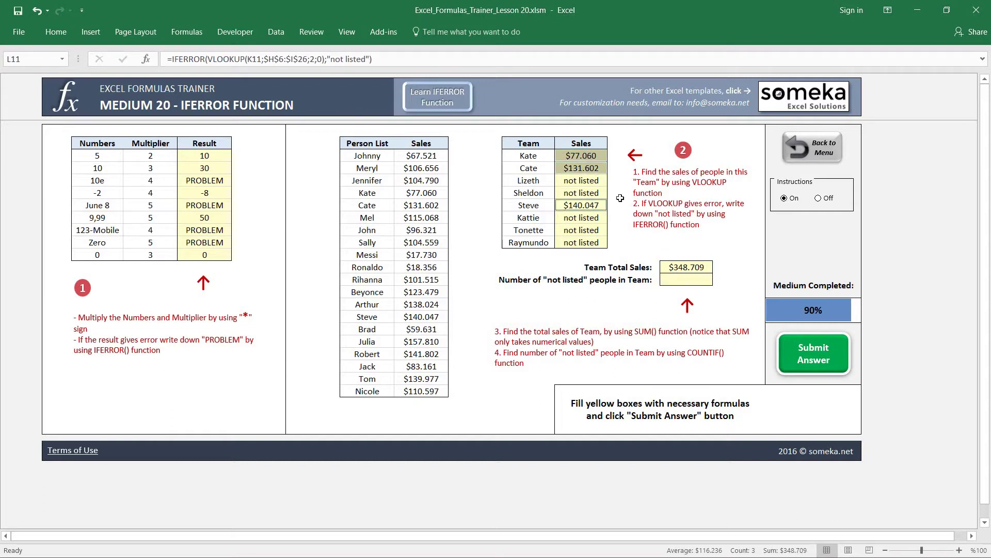
click(582, 182)
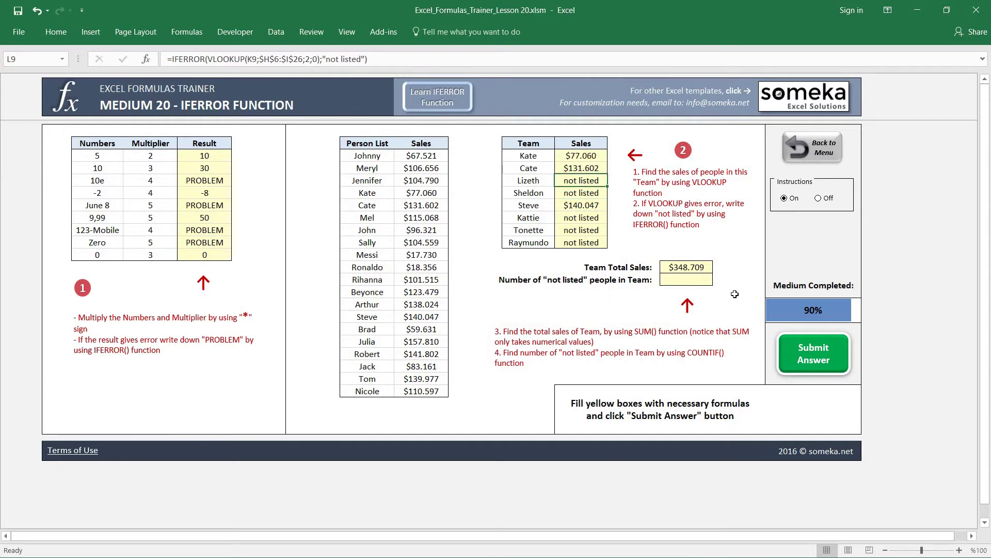
click(689, 267)
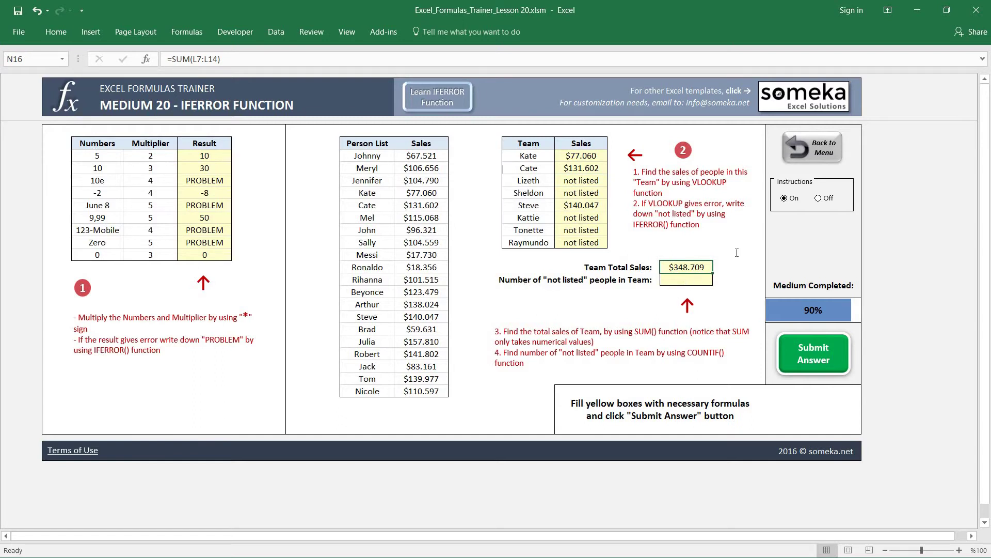
Put =COUNTIF(L7:L14;"not listed") in N17, giving a count of 5
key(Down)
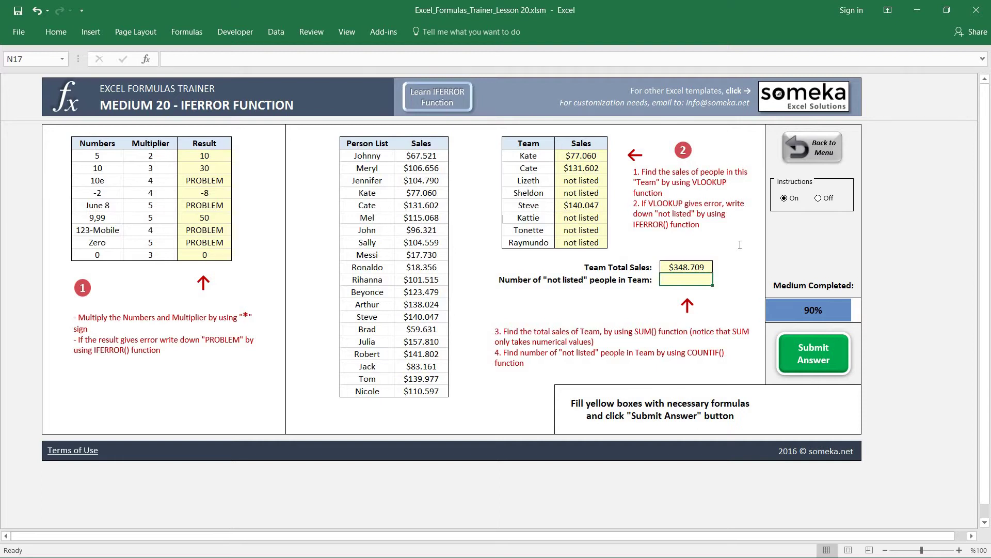
text(=)
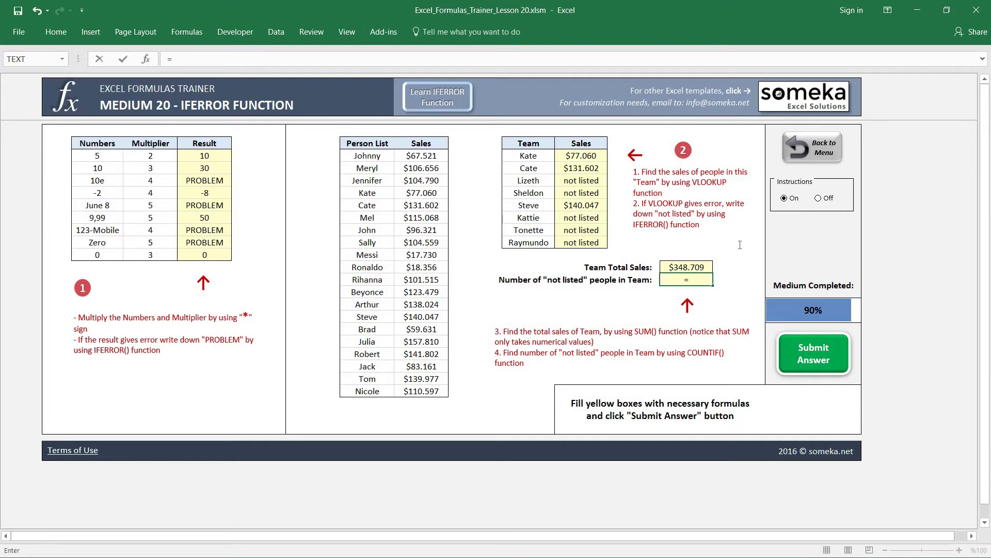
text(COUNTIF)
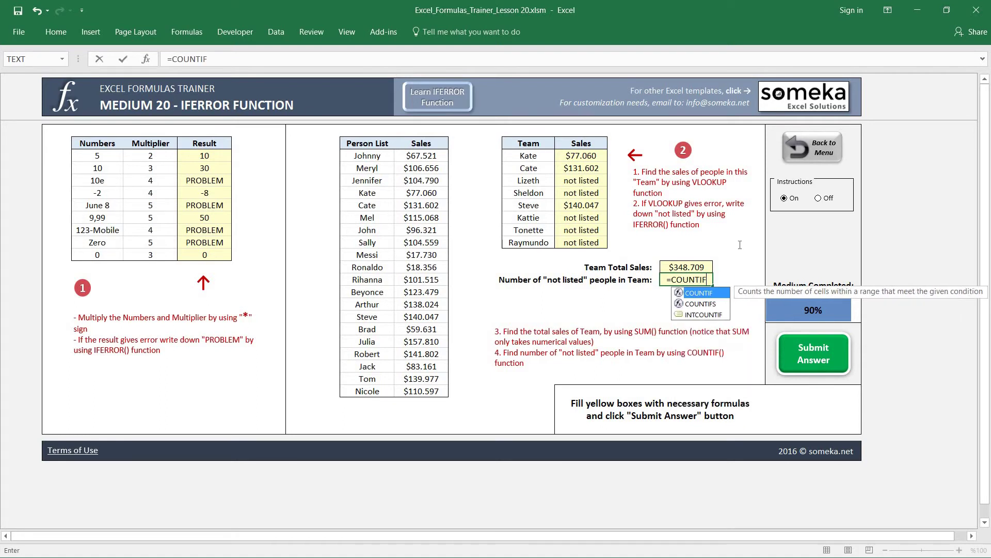
text(()
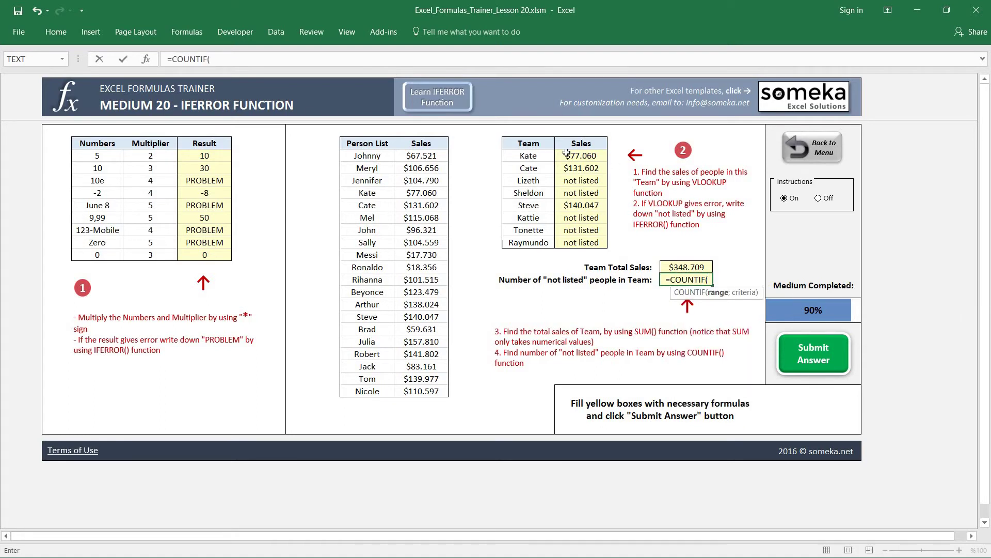
drag(581, 156, 571, 244)
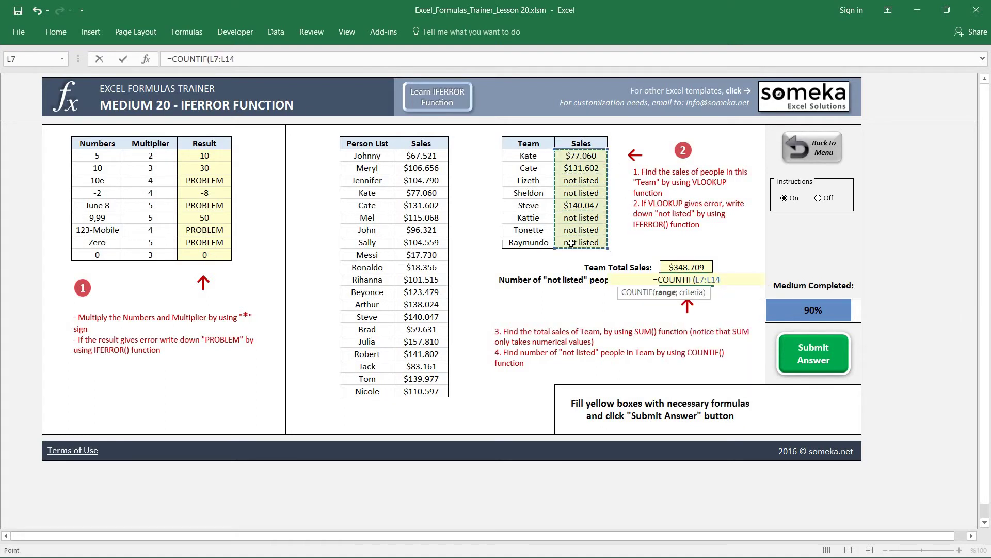
text(;"n)
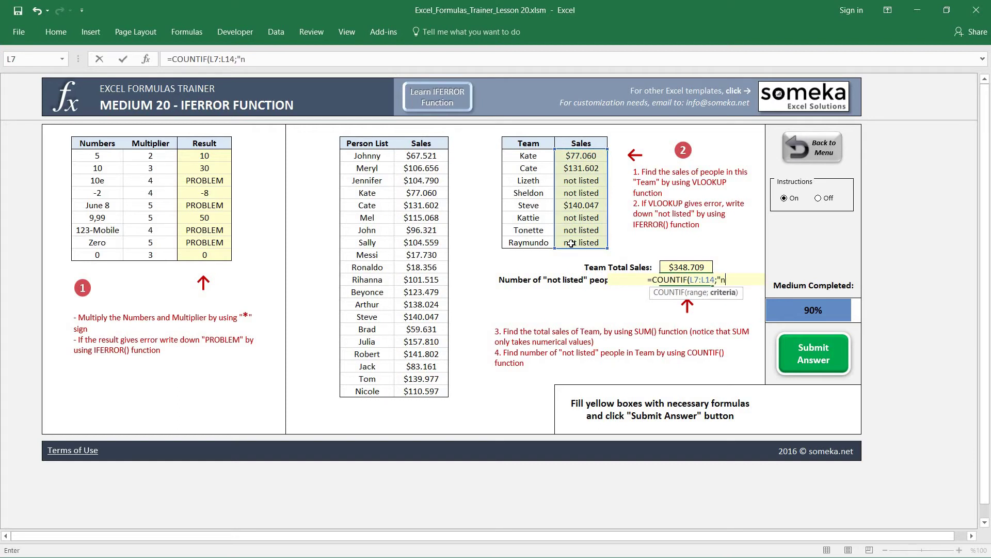
text(ot listed")
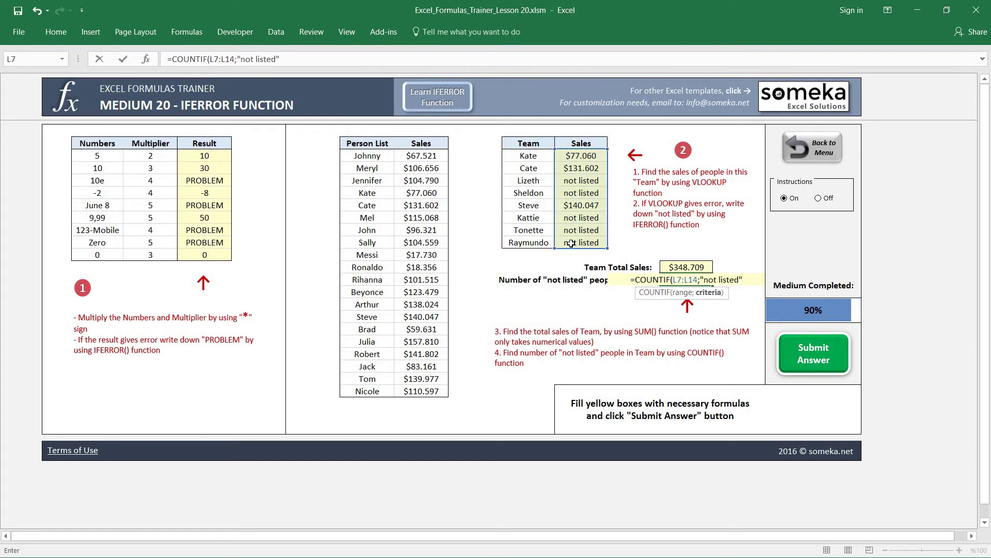
text())
key(Return)
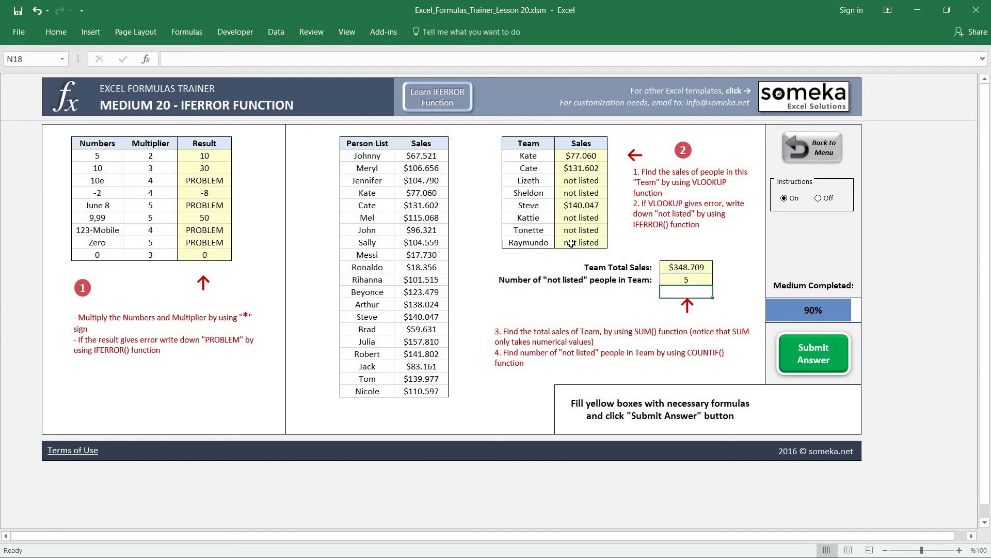
key(Up)
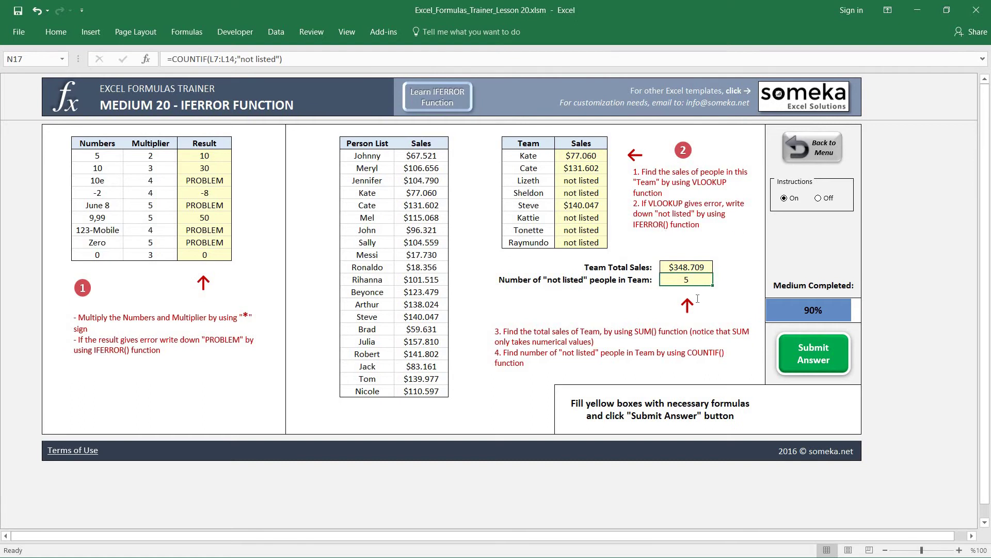
Submit the answers, getting "Good job!" and Medium Completed 100%
click(826, 358)
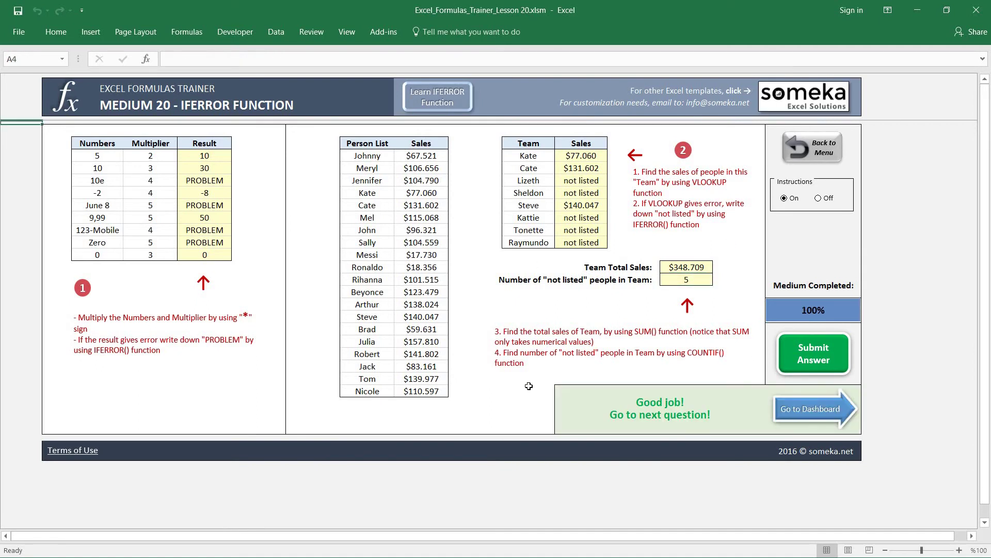